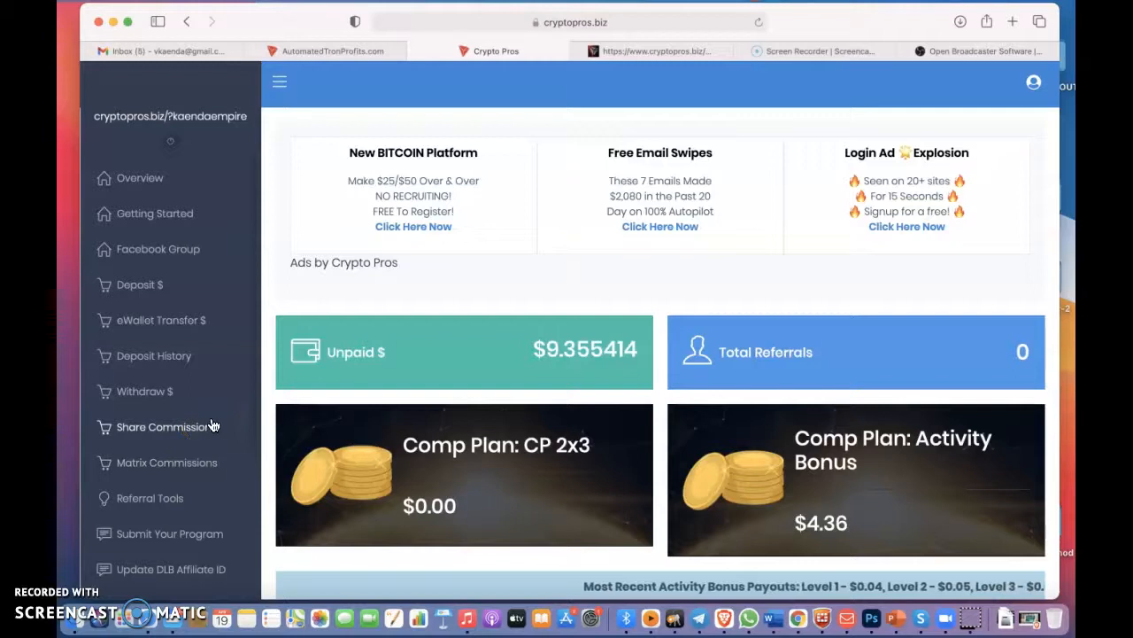
click(231, 414)
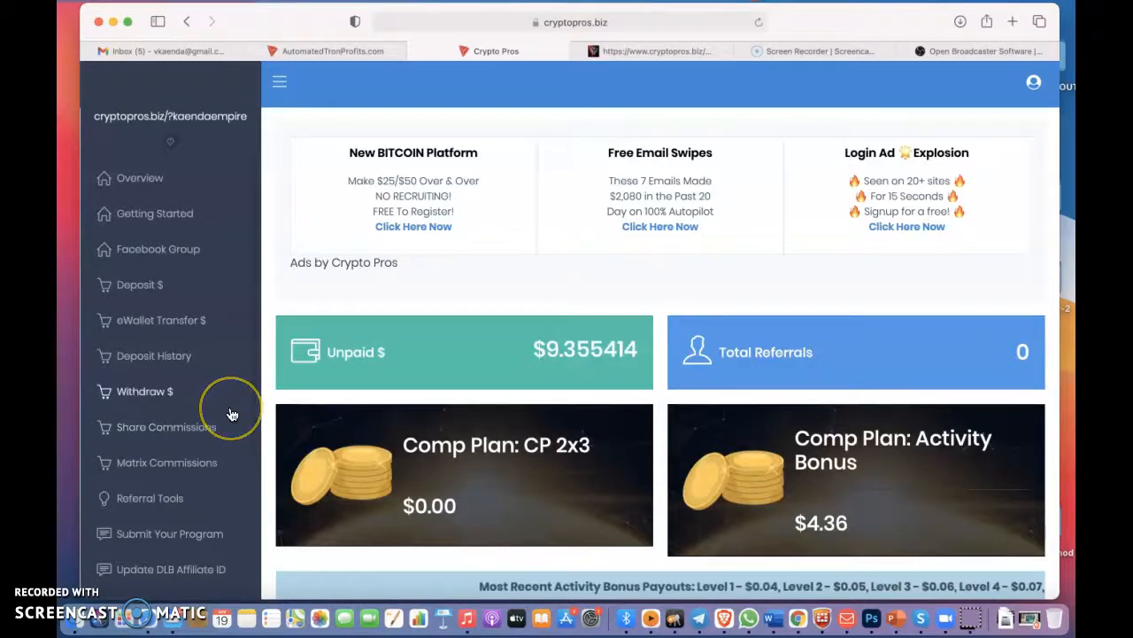
click(226, 436)
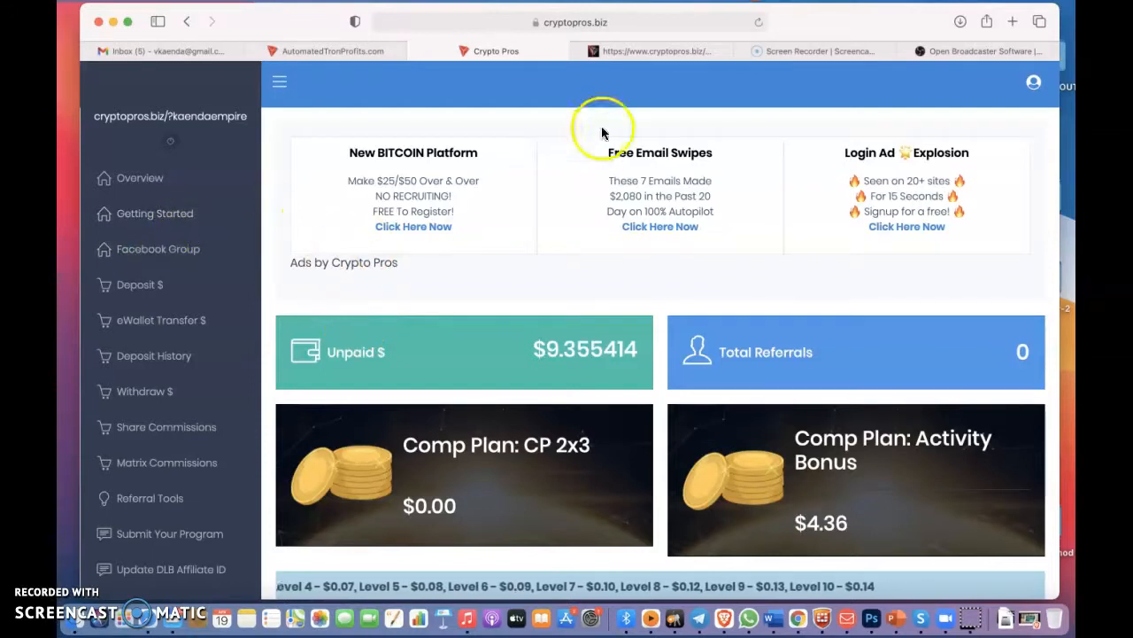
Step: Open the Crypto Pros Getting Started Guide PDF and read its introduction and the Revenue Share Activity Bonus section
click(647, 51)
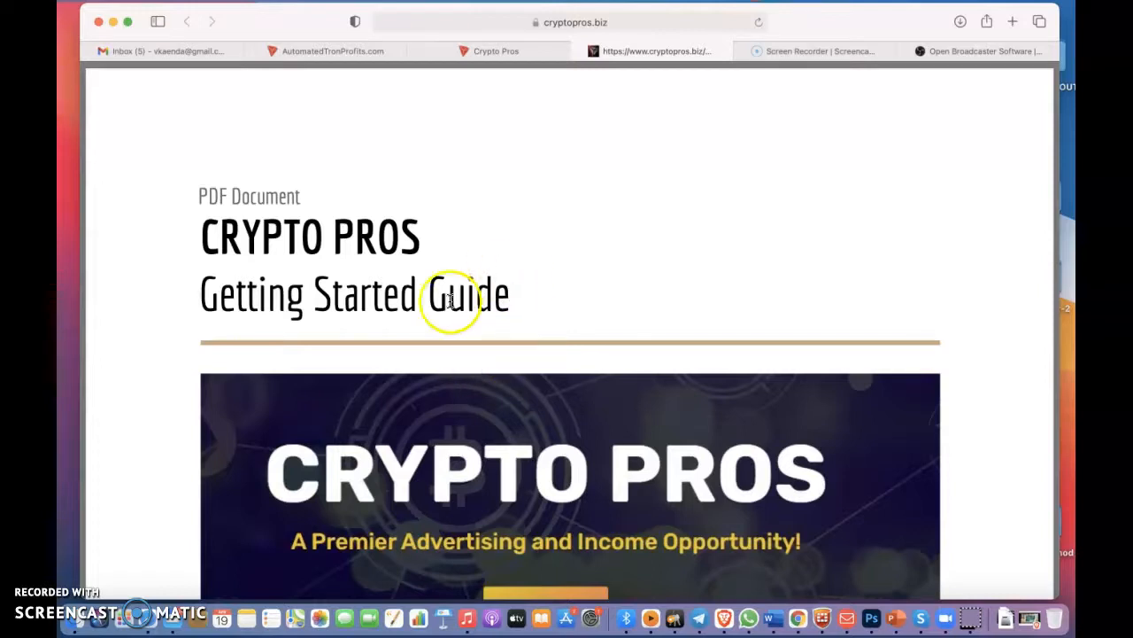
scroll(493, 301, down, 2)
scroll(496, 305, down, 4)
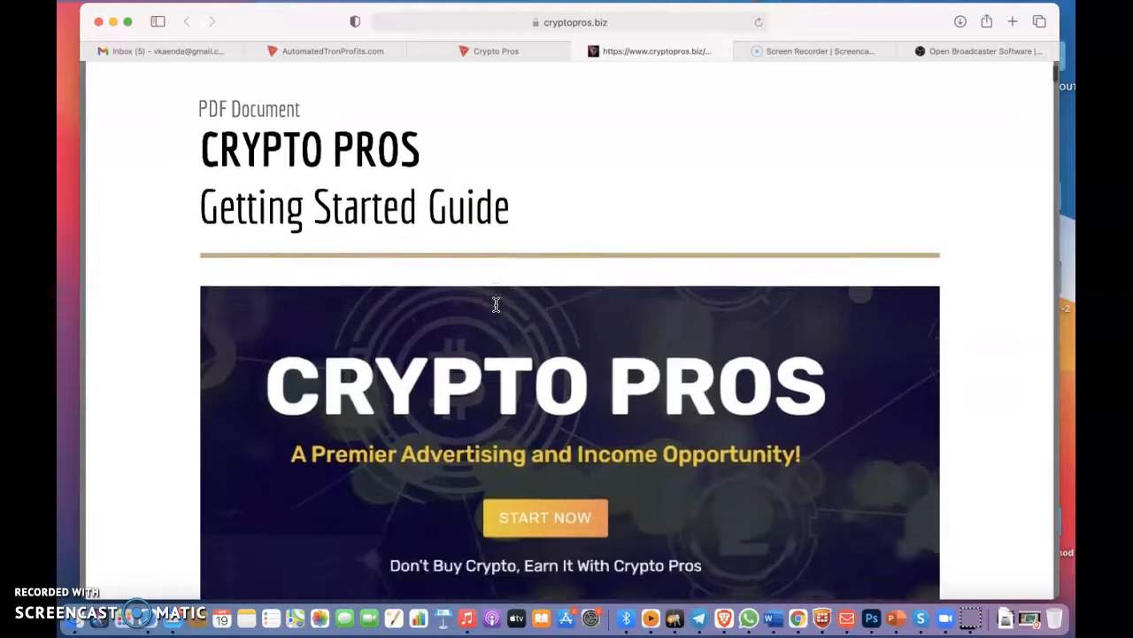
scroll(496, 304, down, 8)
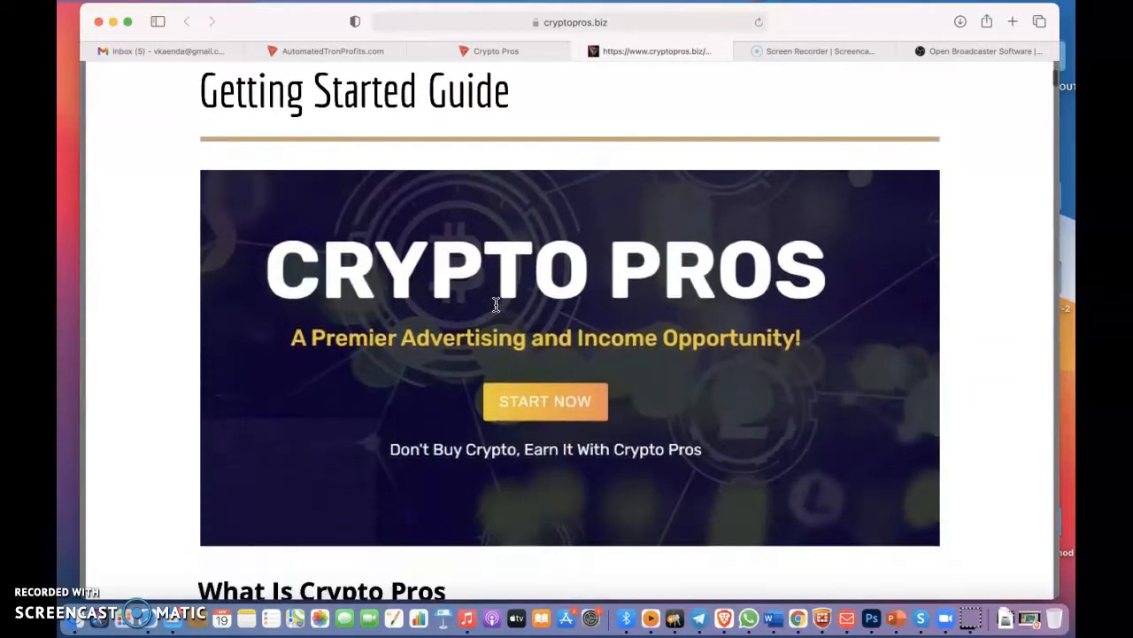
scroll(495, 305, down, 10)
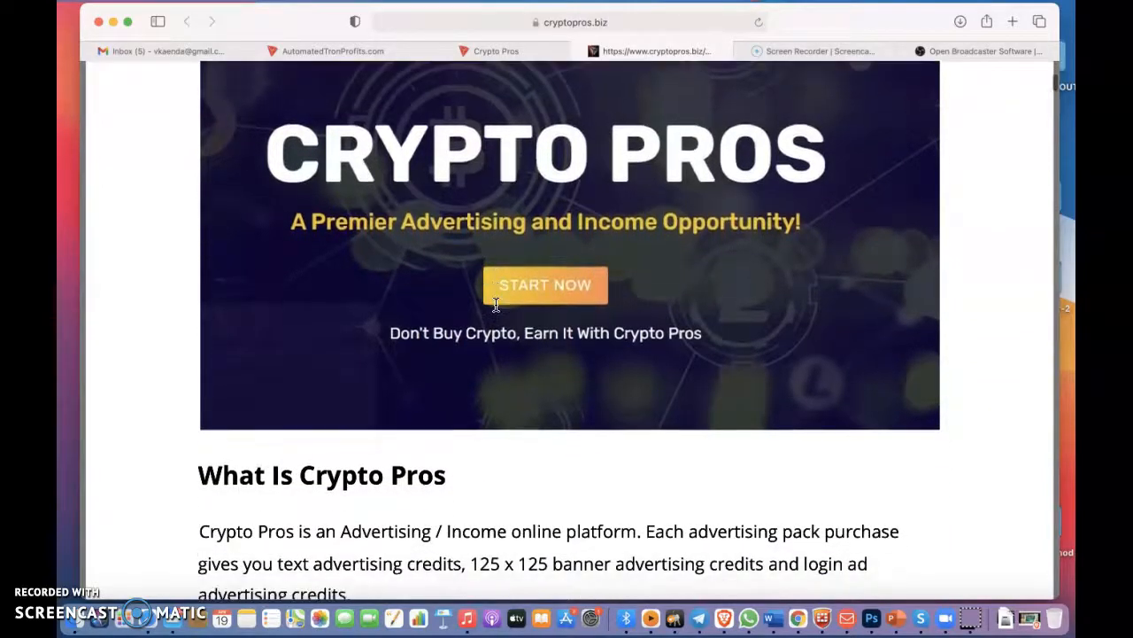
scroll(496, 304, down, 10)
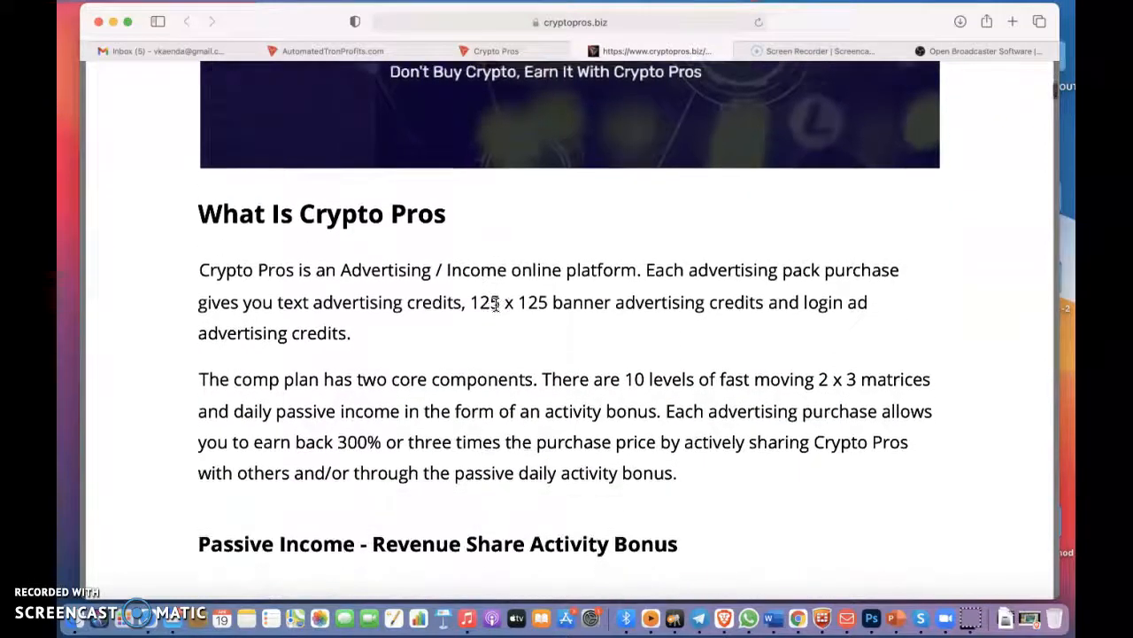
scroll(496, 305, down, 10)
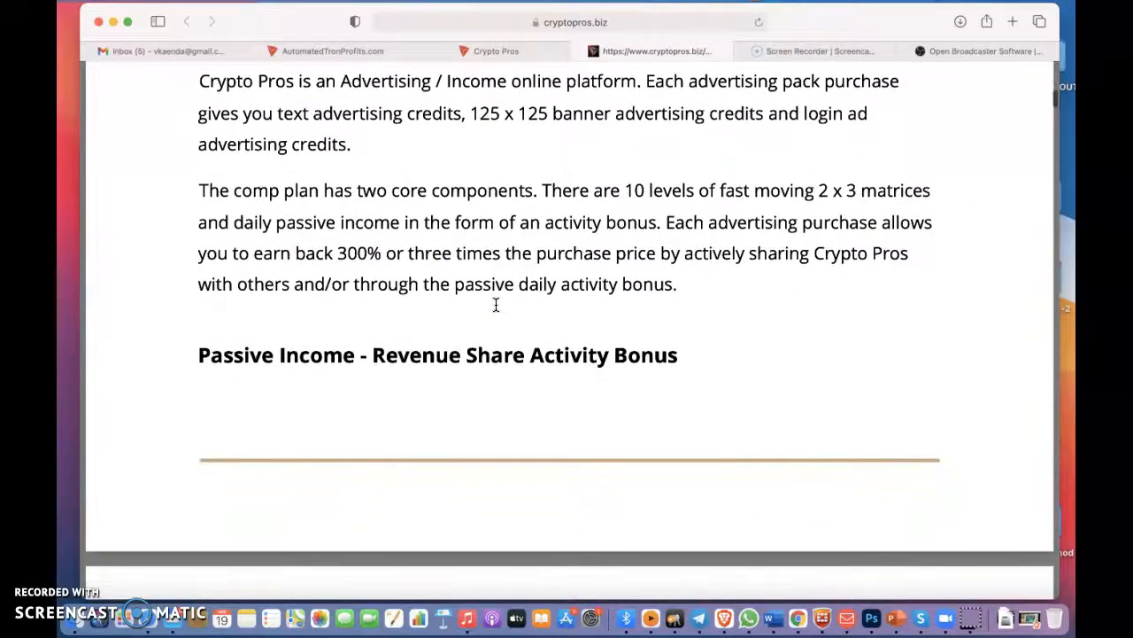
scroll(496, 305, down, 12)
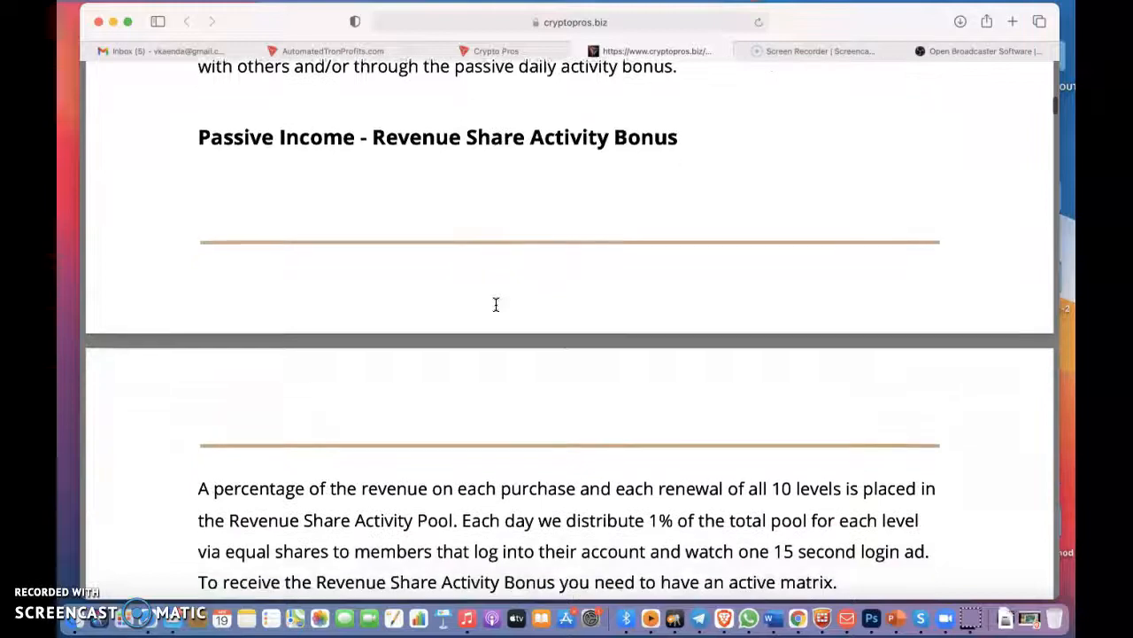
scroll(496, 305, down, 13)
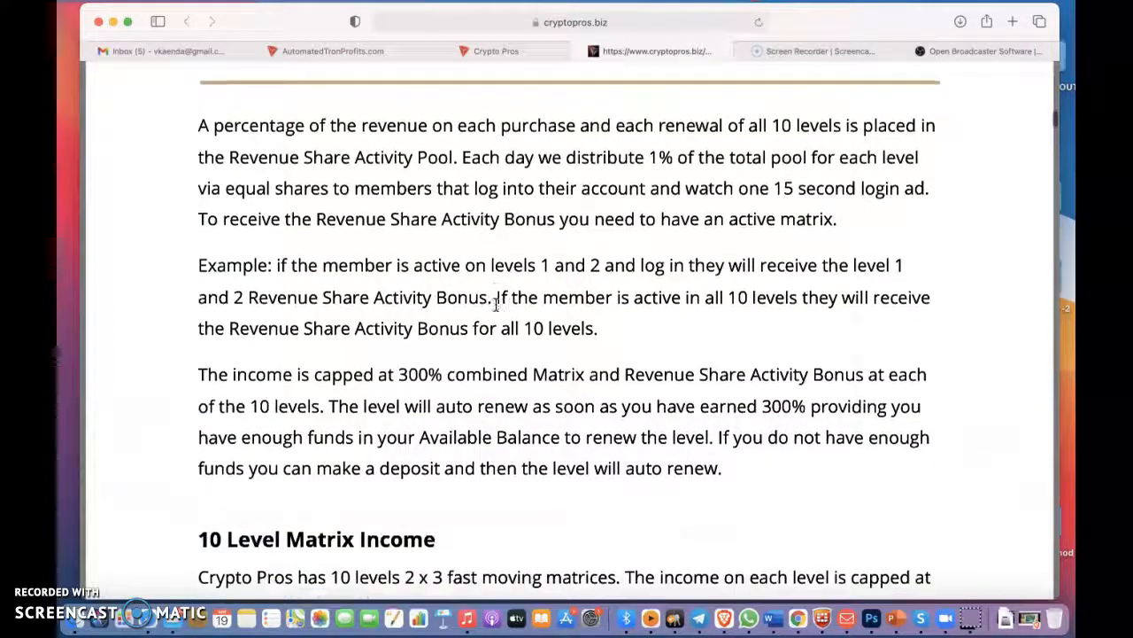
Step: Read the guide's 10 Level Matrix Income section through the list of advertising credits for each level
scroll(496, 305, down, 7)
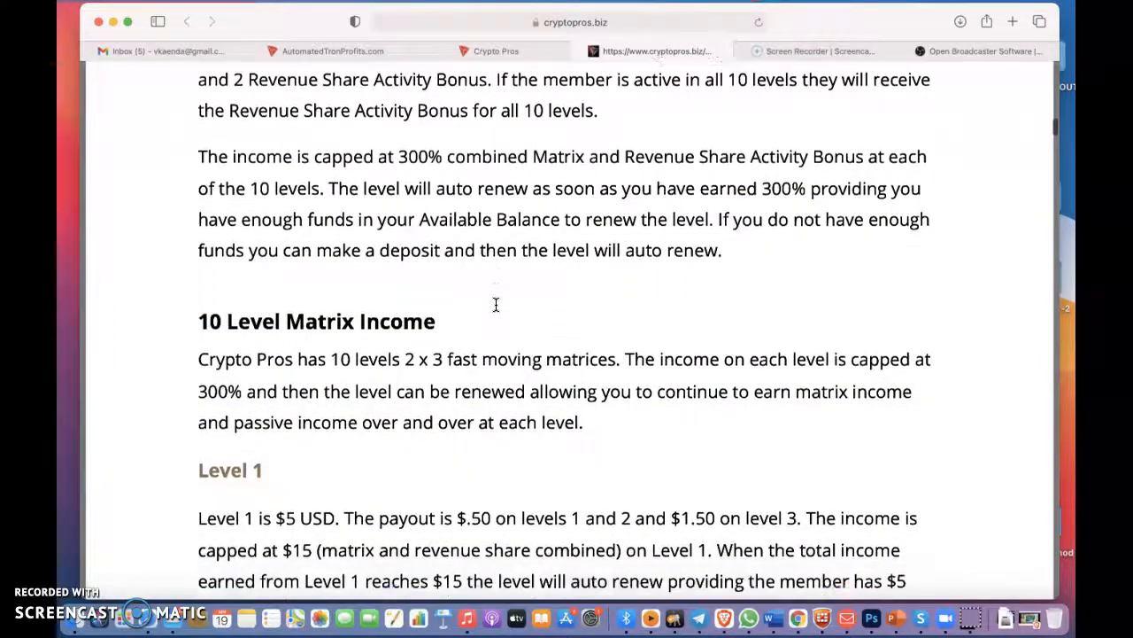
scroll(496, 305, down, 14)
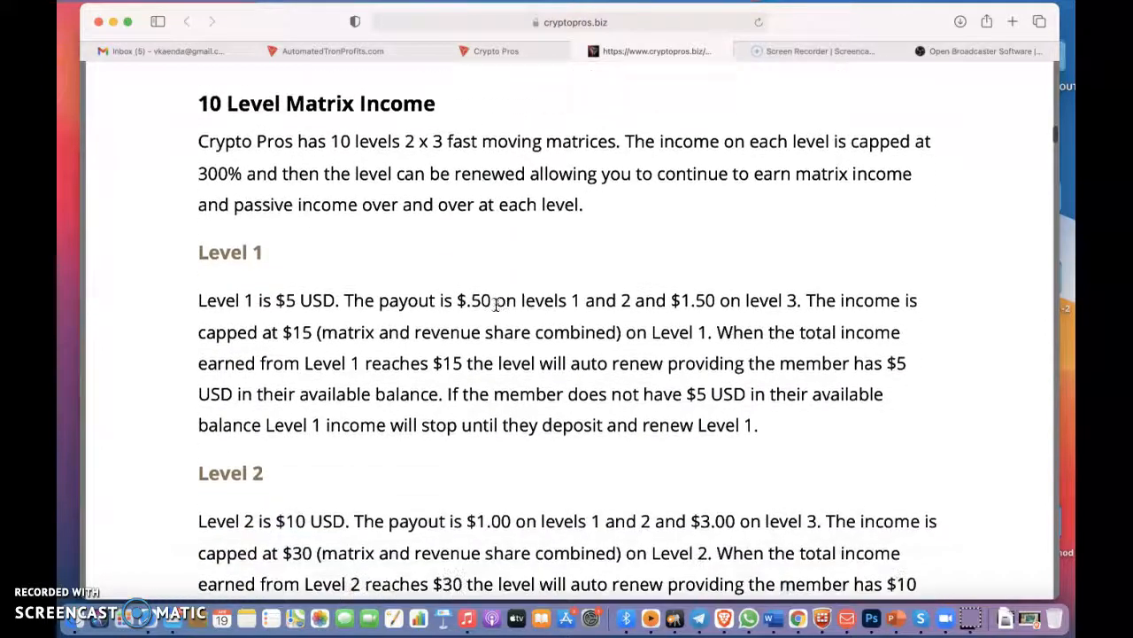
scroll(496, 305, down, 10)
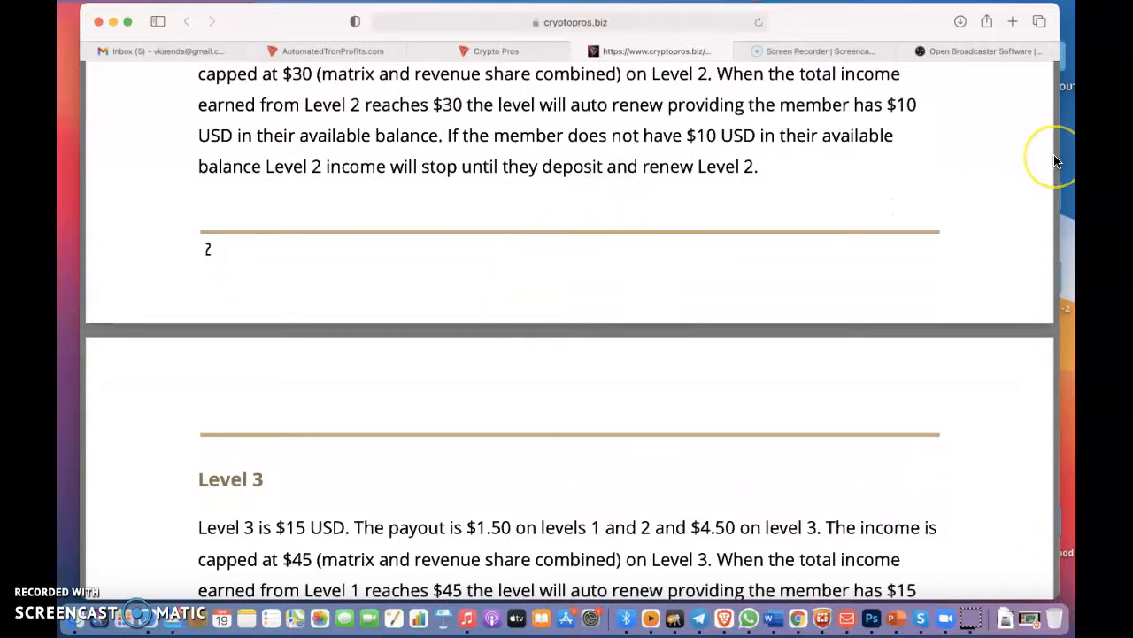
scroll(1055, 161, down, 4)
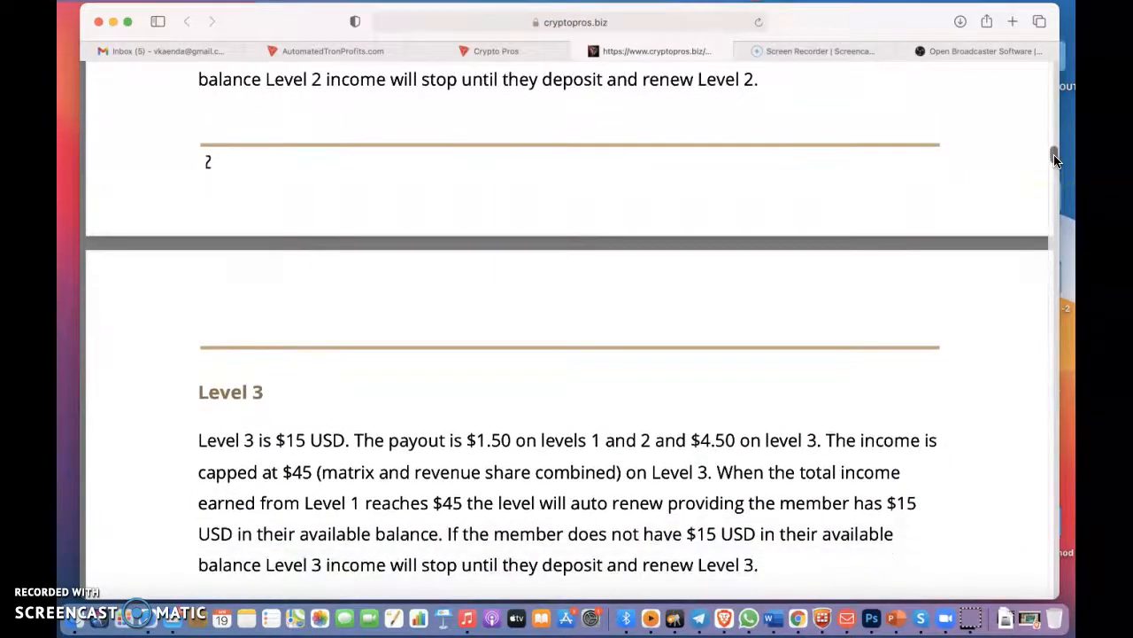
scroll(1054, 160, down, 8)
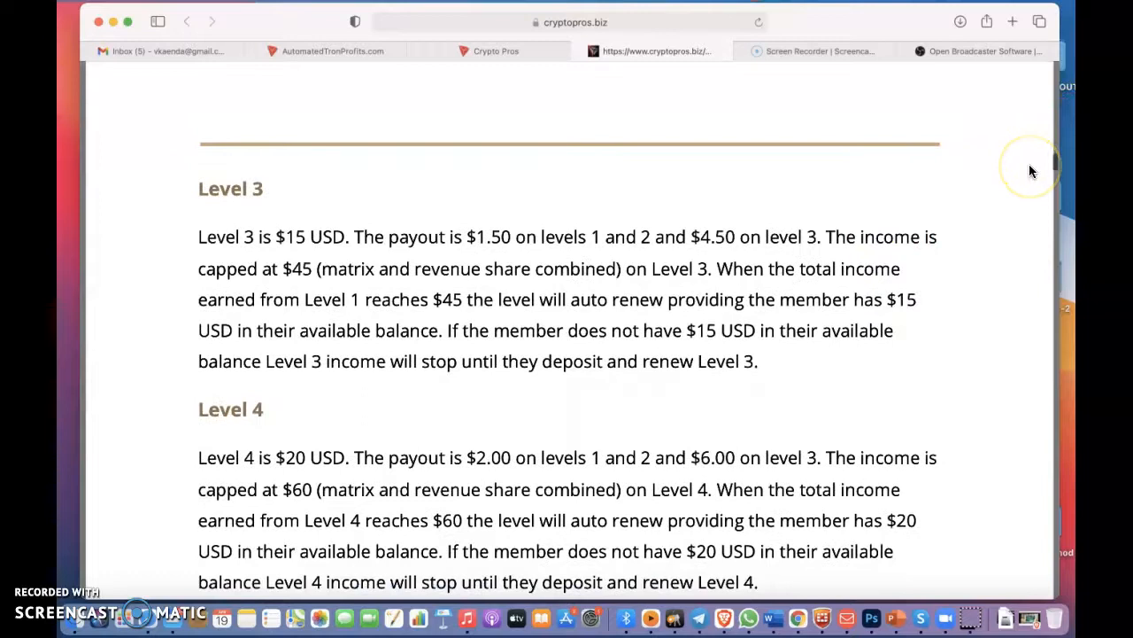
scroll(1031, 171, down, 5)
scroll(1031, 171, down, 5)
scroll(1031, 171, down, 5)
scroll(1031, 171, down, 5)
scroll(1031, 171, down, 5)
scroll(1031, 171, down, 5)
scroll(1031, 171, down, 3)
scroll(1030, 171, down, 4)
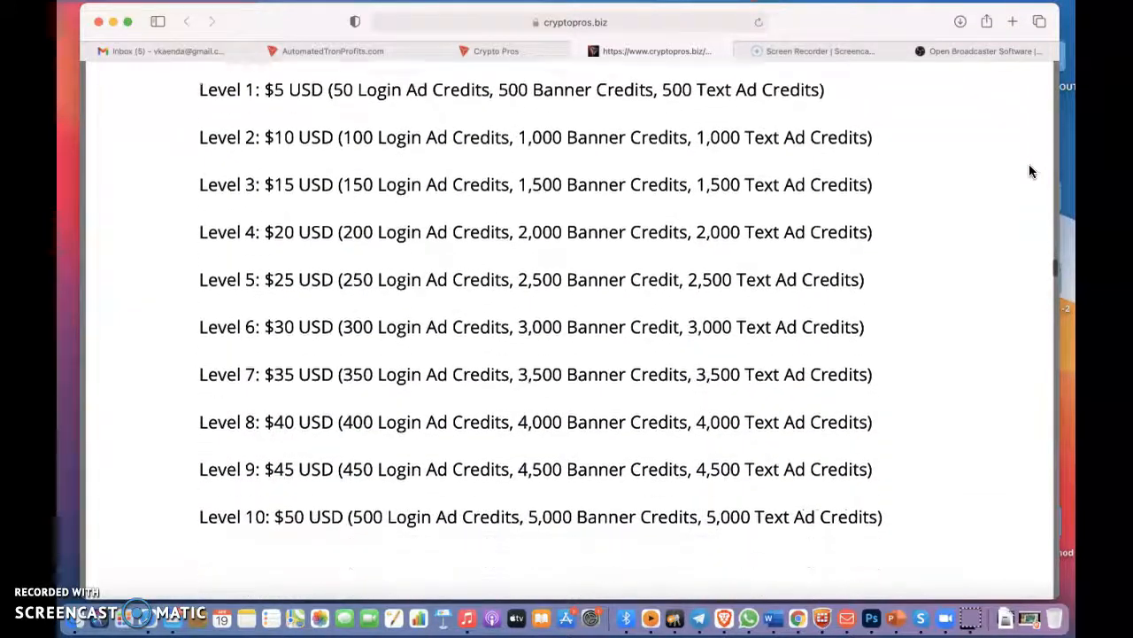
Step: Read the guide's Getting Started section on signing up with a sponsor's referral link and examine the registration form
scroll(1031, 171, down, 5)
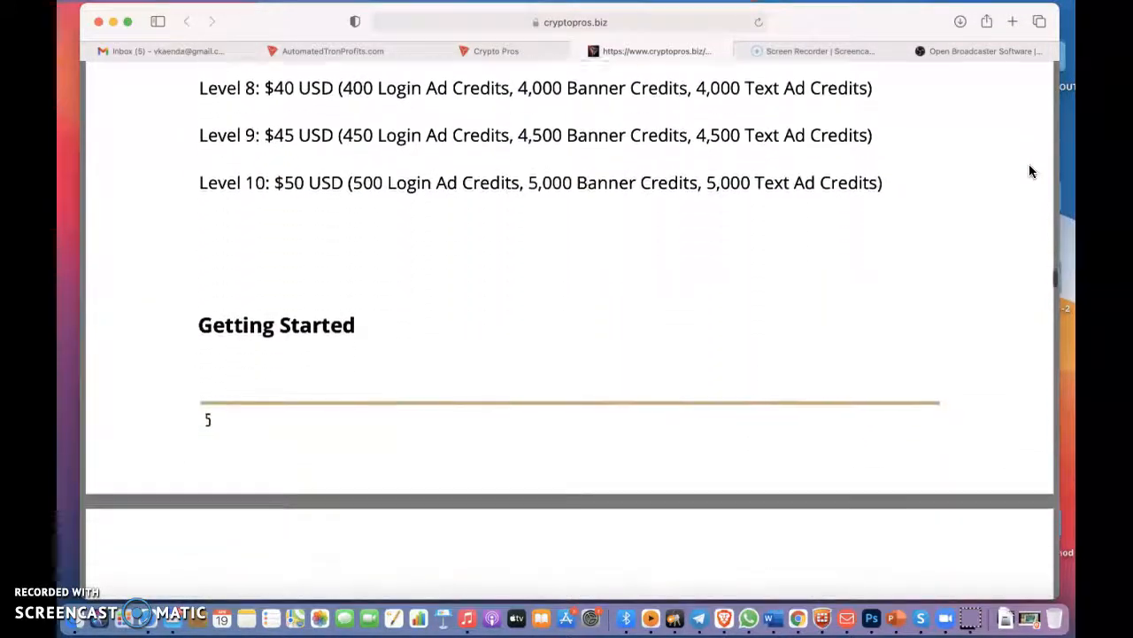
scroll(1030, 171, down, 5)
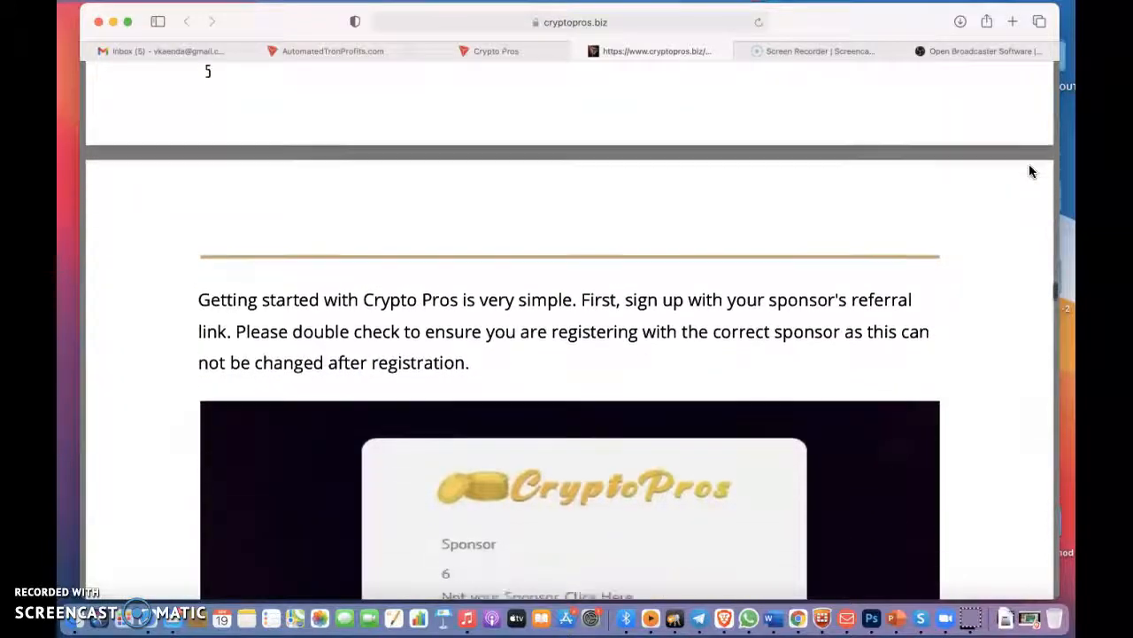
scroll(1031, 171, down, 3)
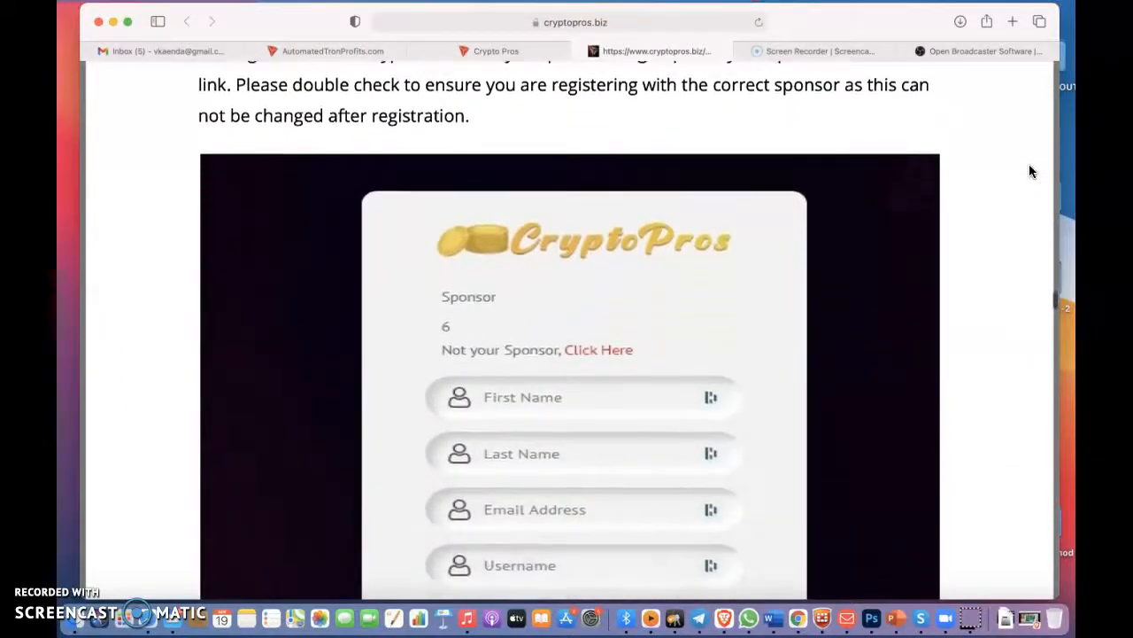
scroll(1029, 171, down, 4)
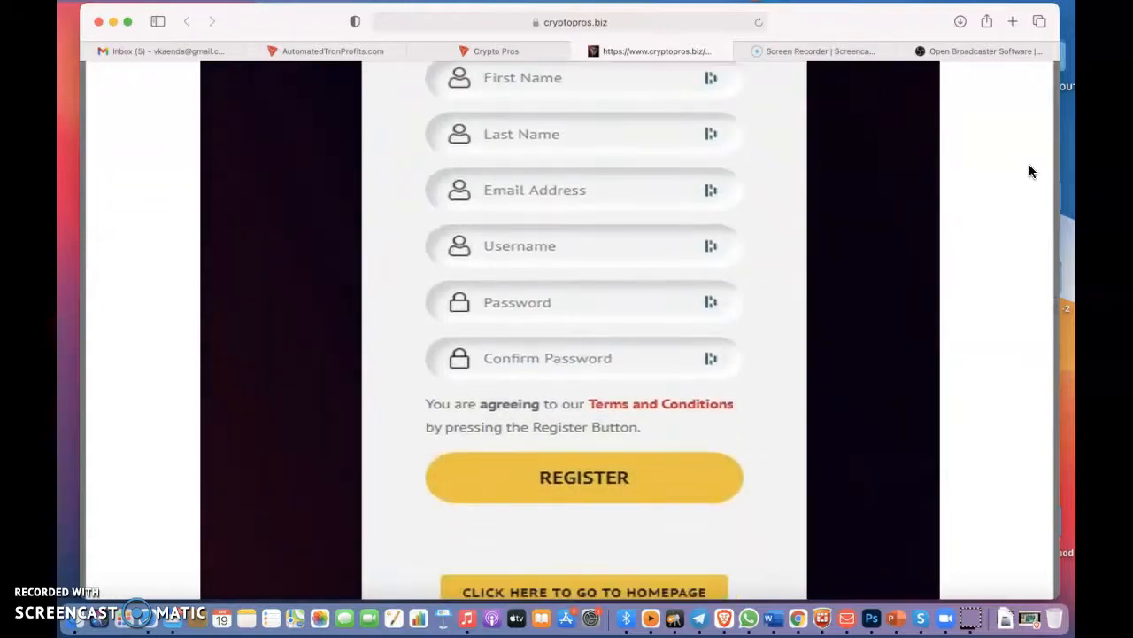
scroll(1031, 170, down, 3)
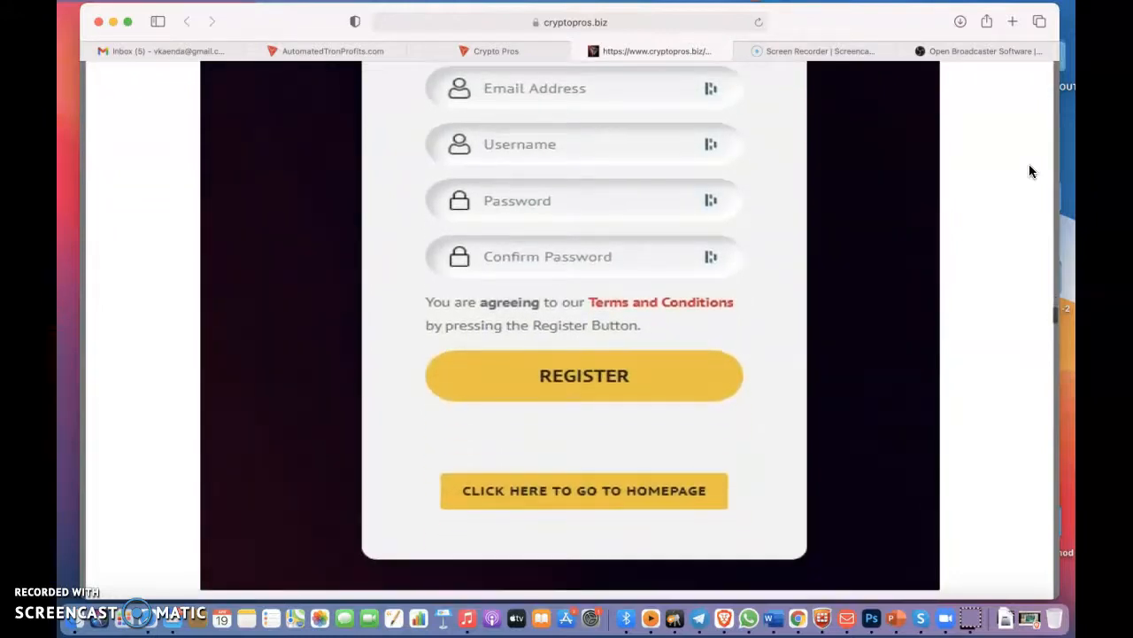
scroll(1030, 171, down, 7)
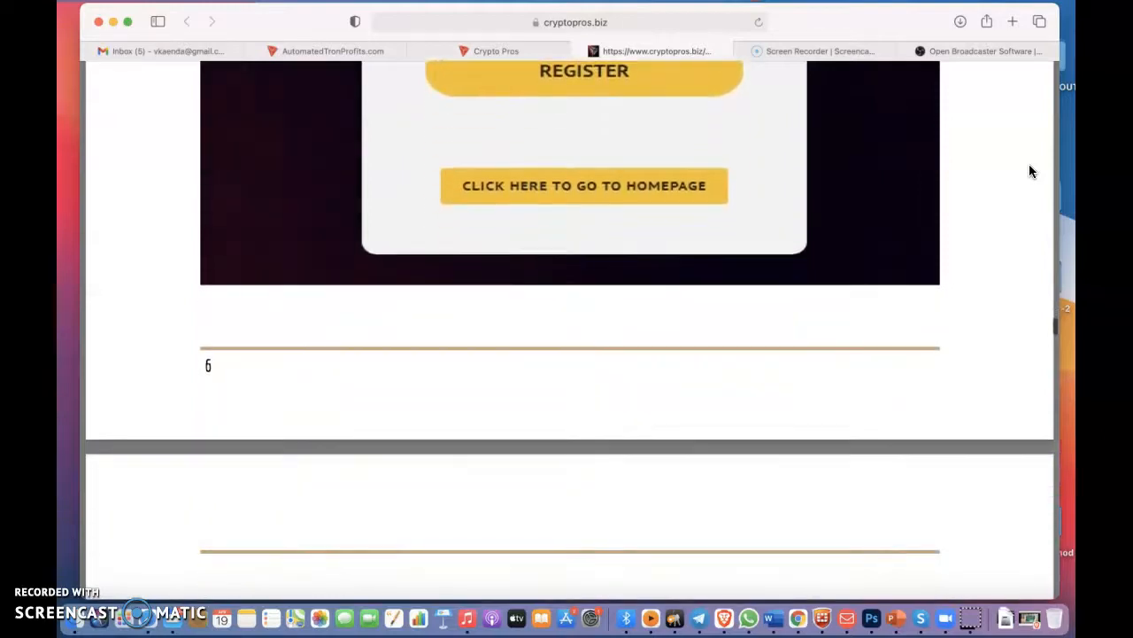
Step: Read the guide's instructions on saving a Tron wallet address for withdrawals and starting a deposit for level purchases
scroll(1030, 171, down, 6)
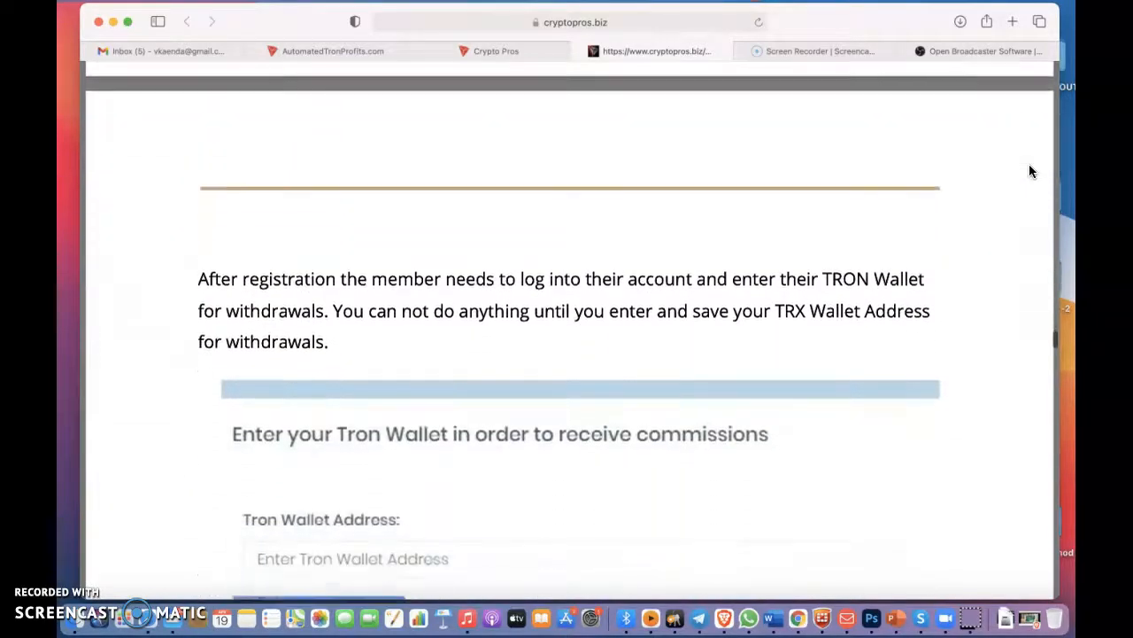
scroll(1030, 171, down, 1)
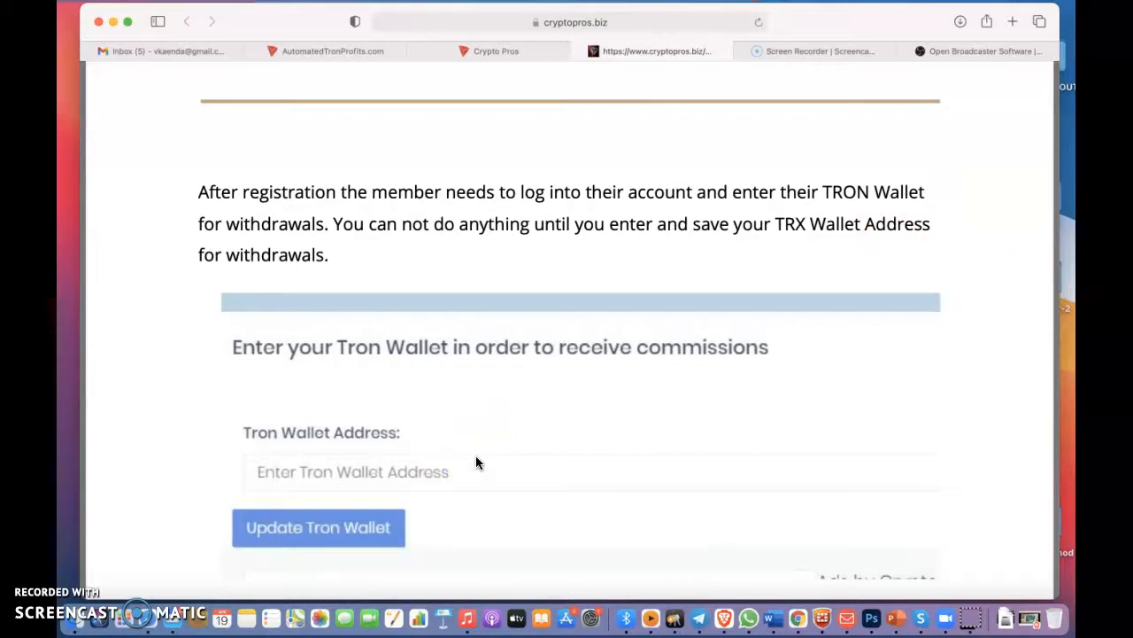
scroll(477, 458, down, 4)
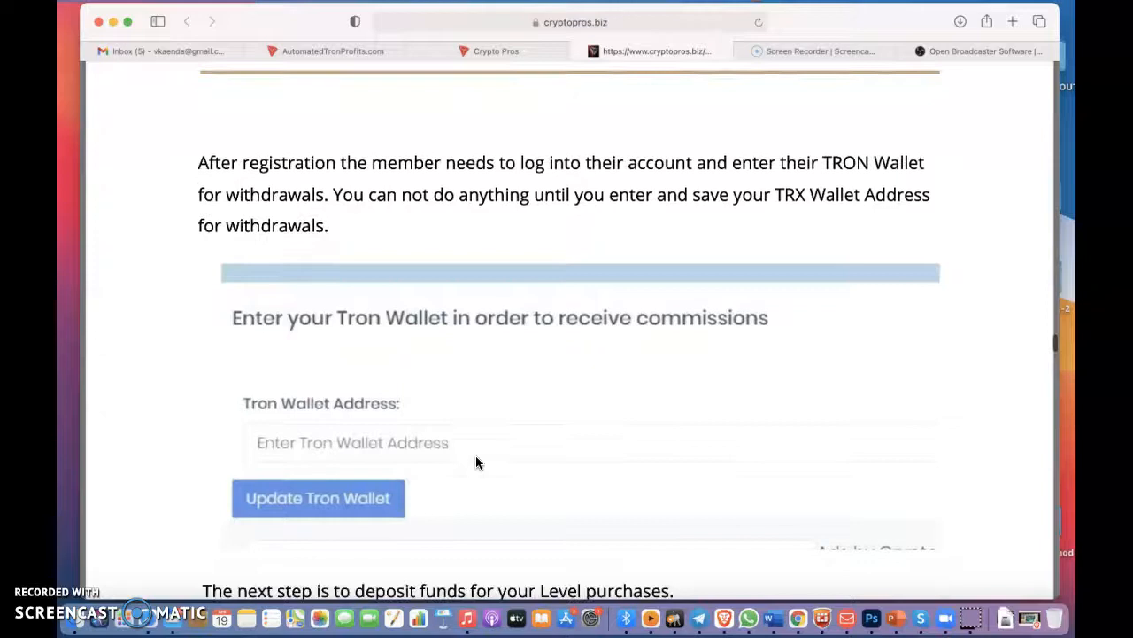
scroll(477, 461, down, 5)
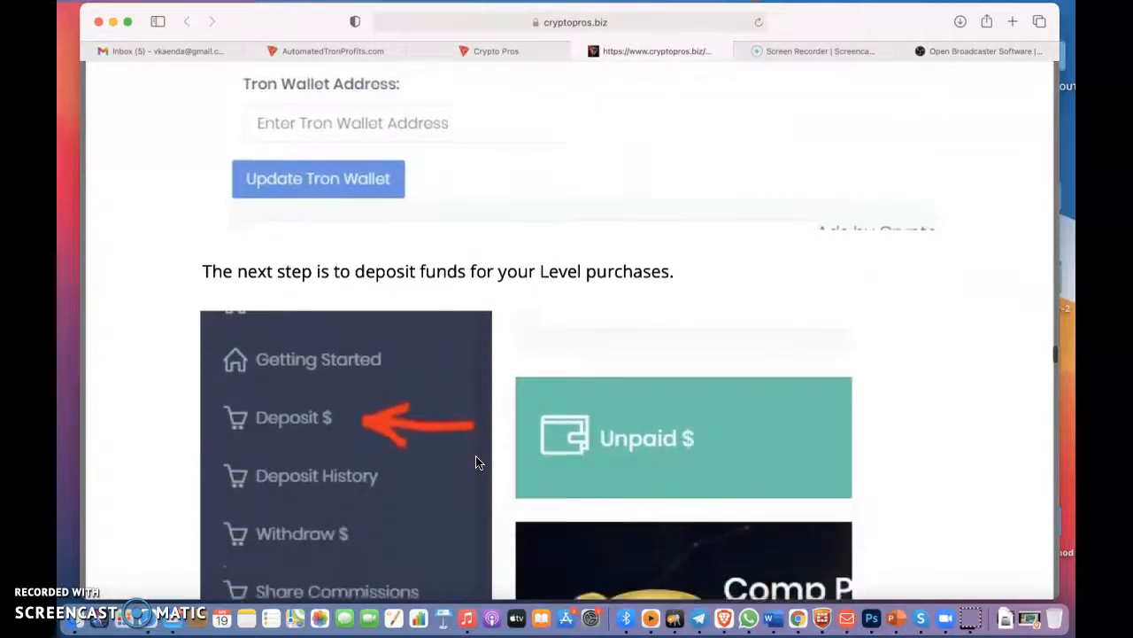
scroll(477, 462, down, 1)
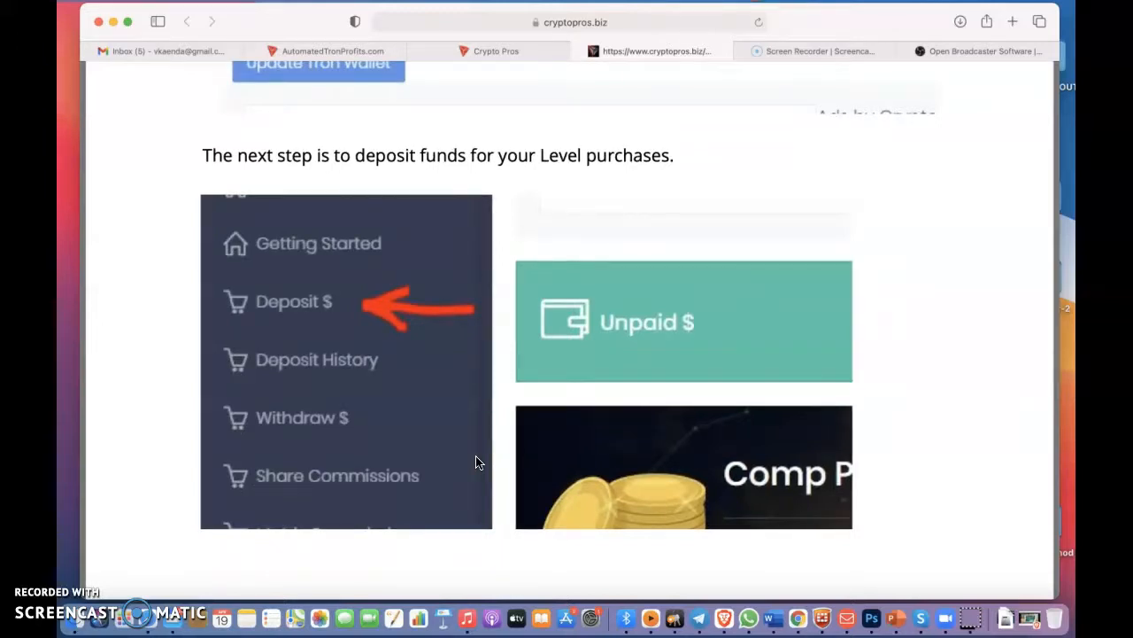
scroll(476, 461, down, 6)
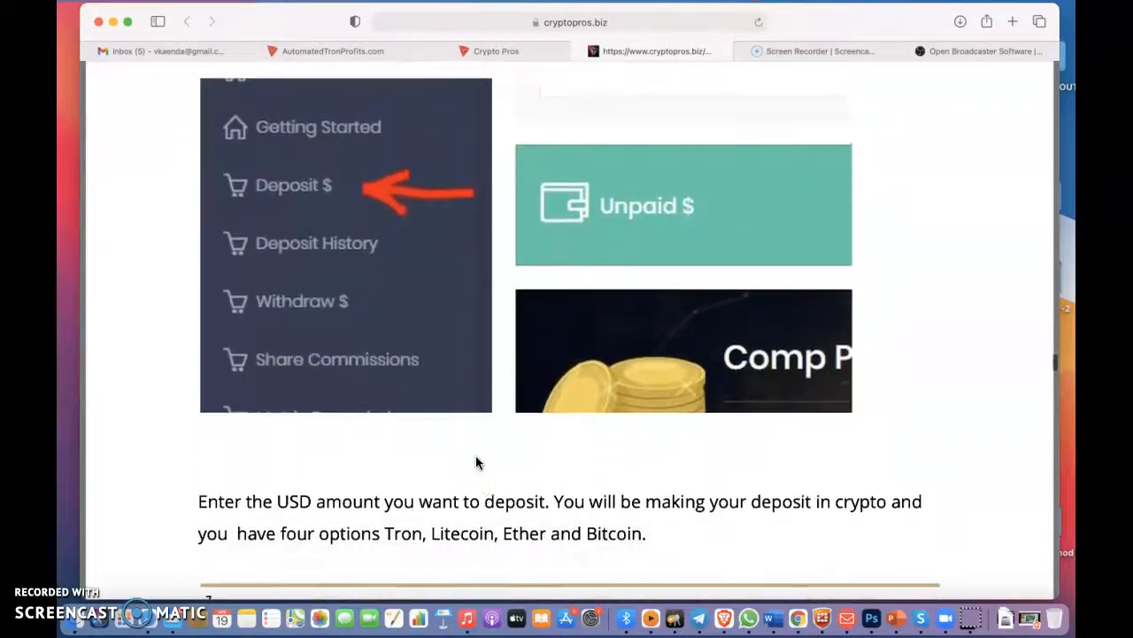
scroll(477, 461, down, 8)
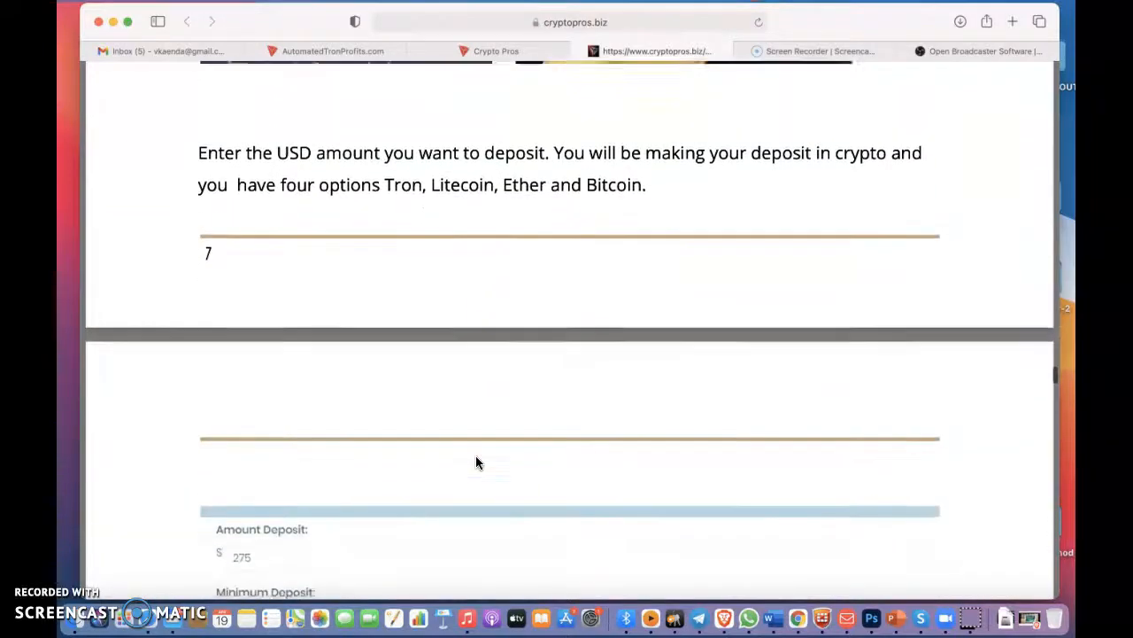
Step: Read the guide's instructions on entering the USD deposit amount and completing checkout through Coinpayments with a chosen coin
scroll(476, 461, down, 8)
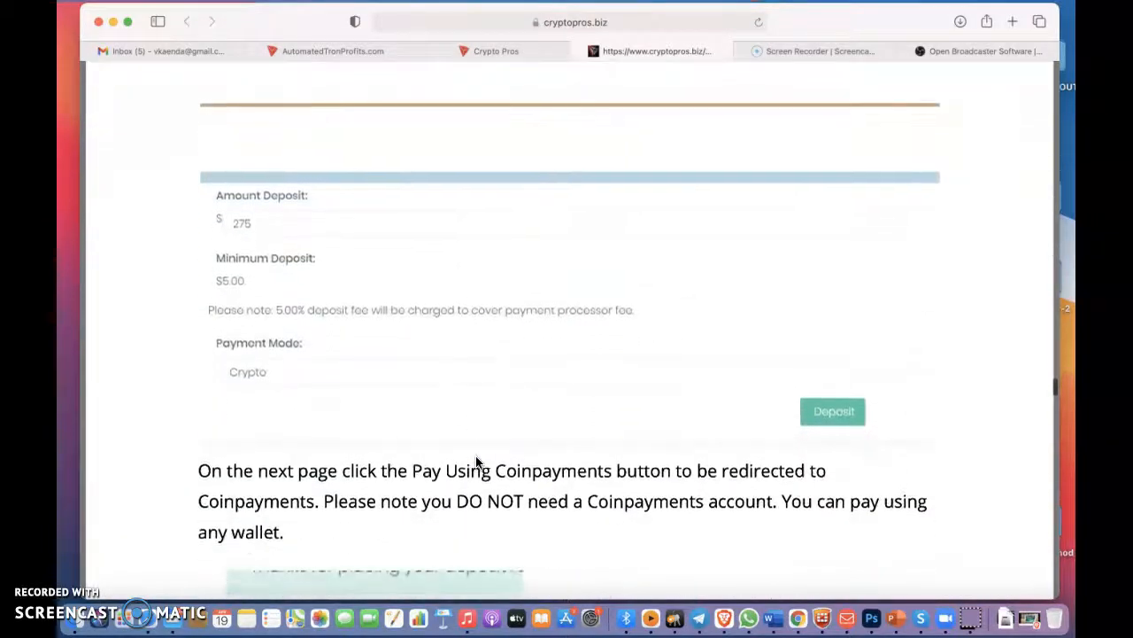
scroll(476, 461, down, 6)
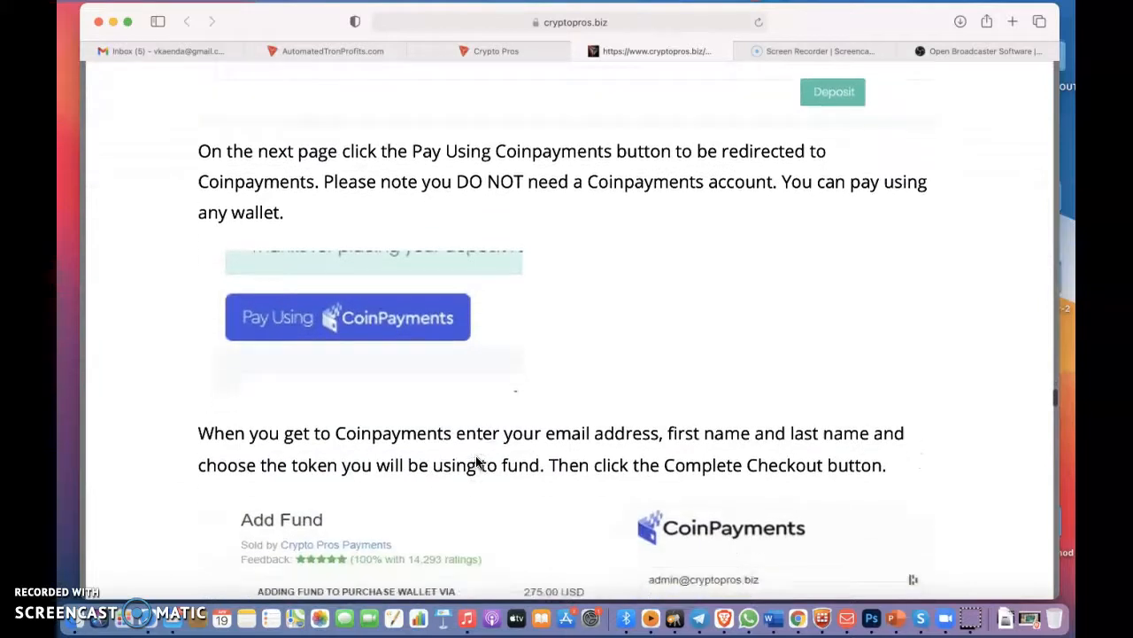
scroll(476, 461, down, 5)
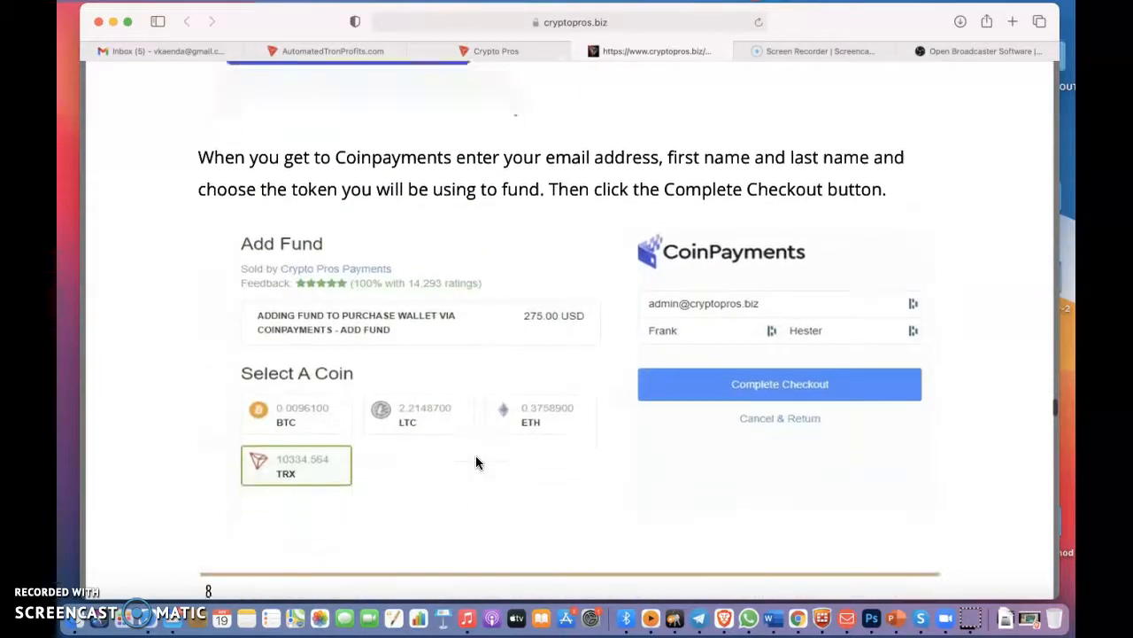
scroll(476, 461, down, 2)
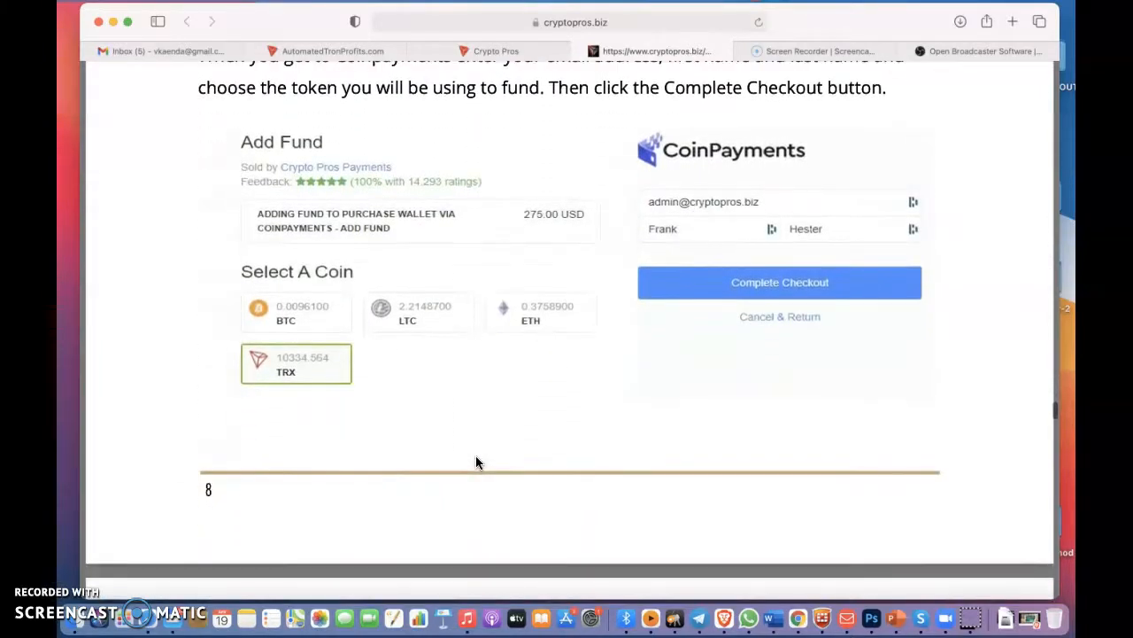
scroll(475, 461, down, 5)
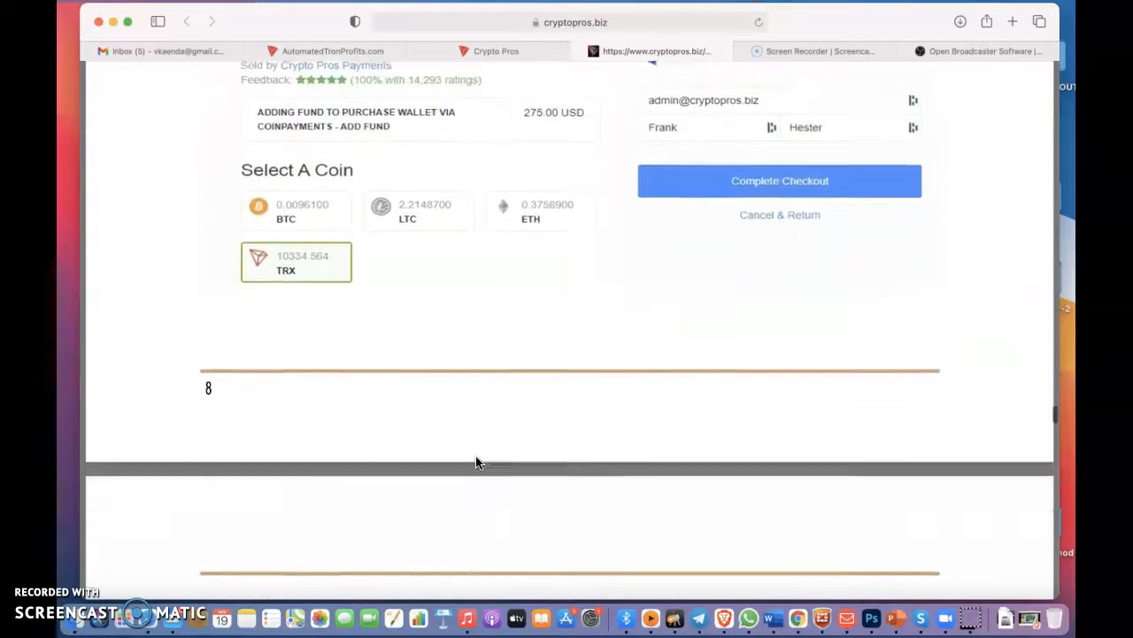
Step: Read the guide's page on sending the exact crypto amount to the displayed address and watching for Coinpayments status emails
scroll(475, 461, down, 8)
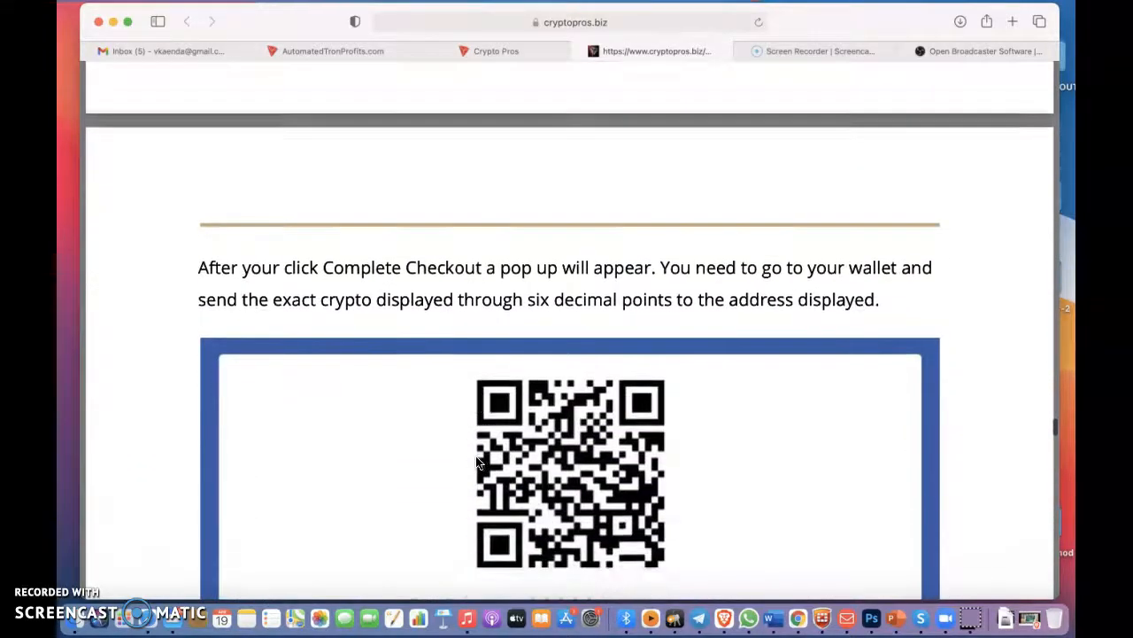
scroll(475, 461, down, 8)
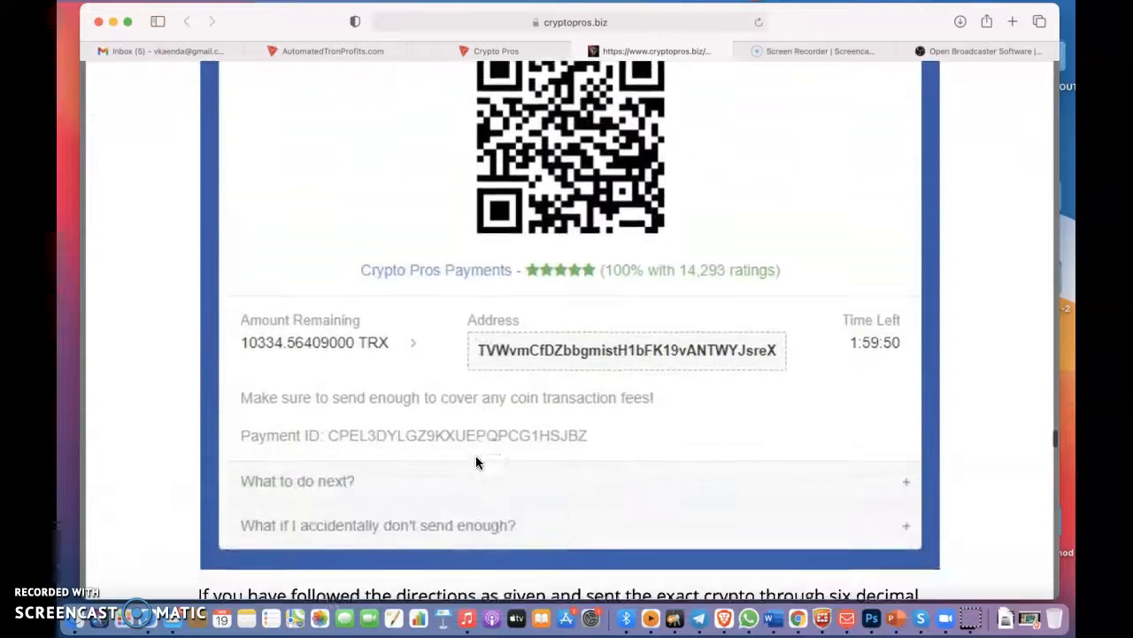
scroll(475, 461, down, 5)
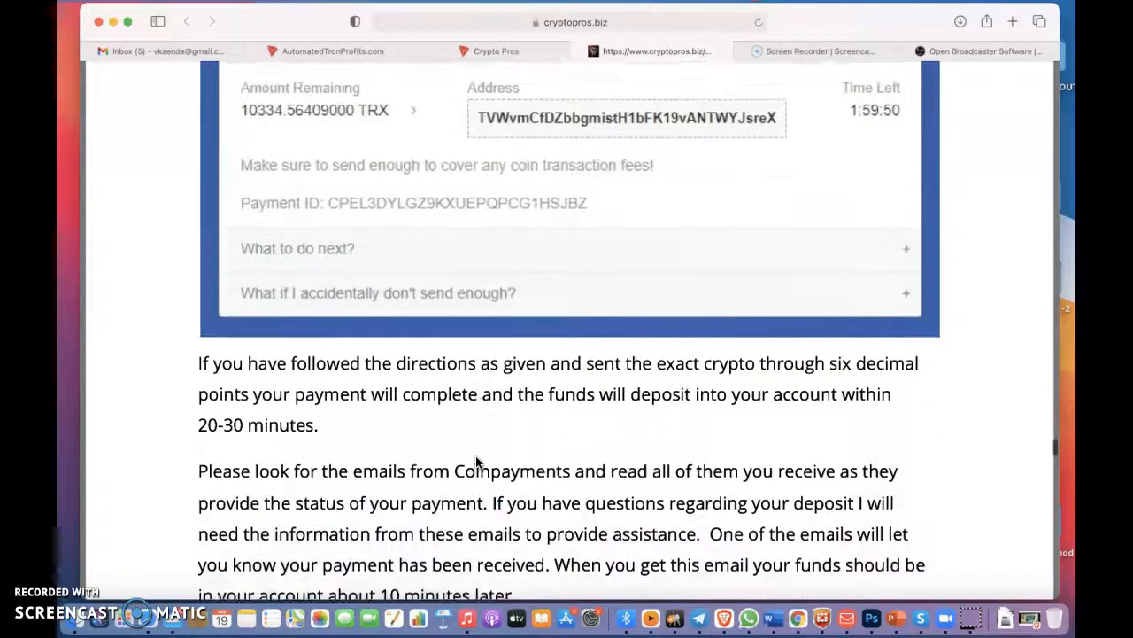
scroll(476, 461, down, 8)
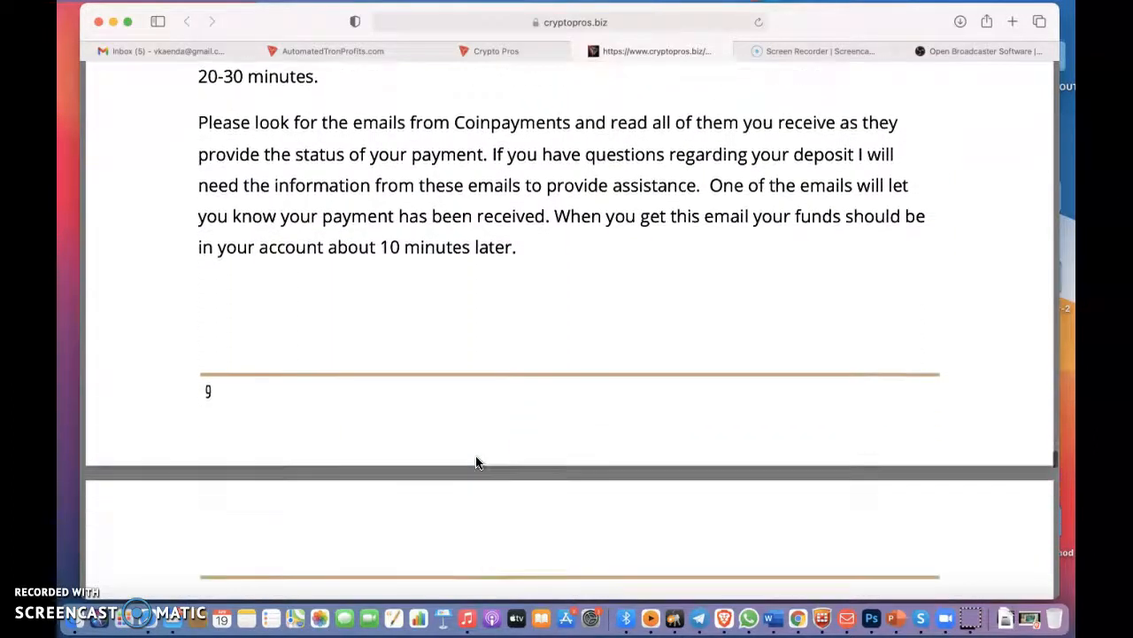
Step: Read the guide's instructions on buying a matrix level and paying for it from the available funds
scroll(476, 461, down, 8)
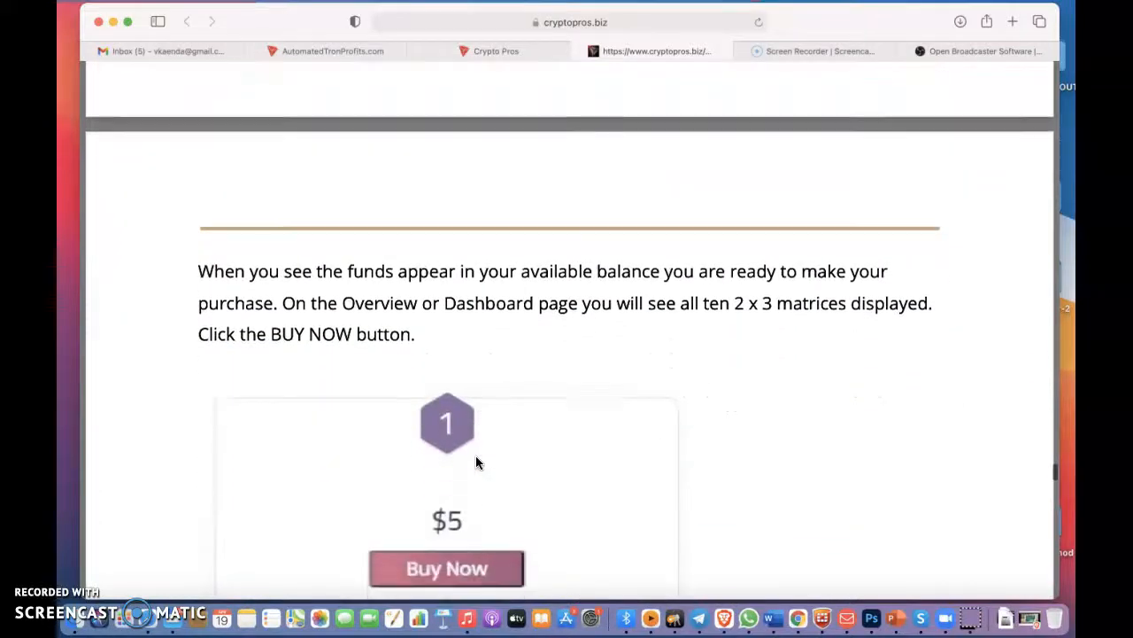
scroll(476, 461, down, 4)
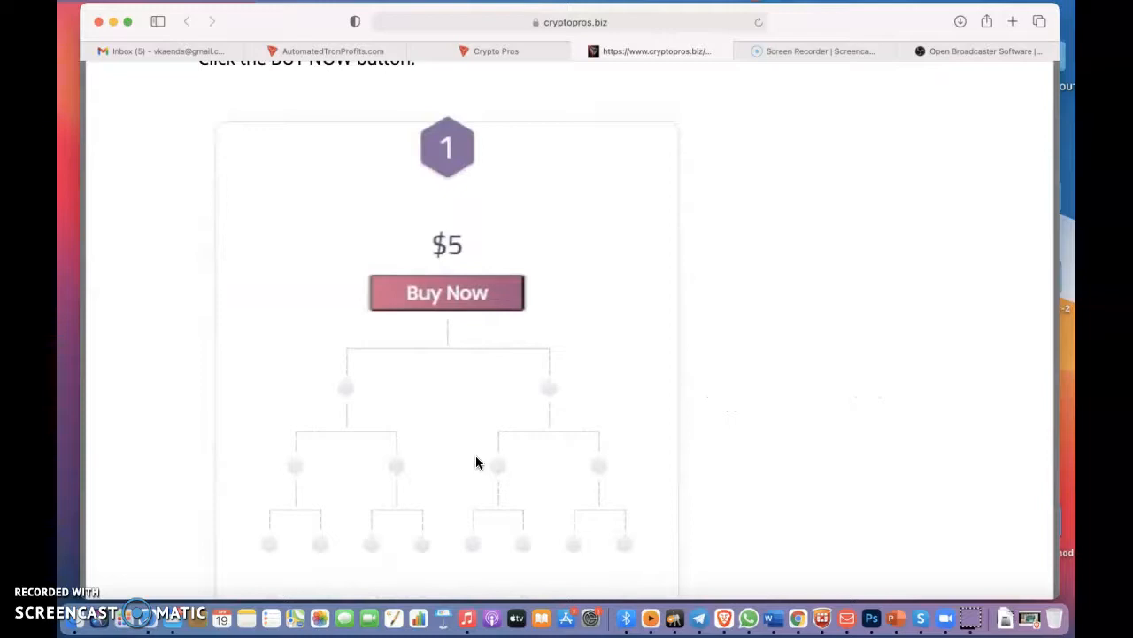
scroll(476, 461, down, 6)
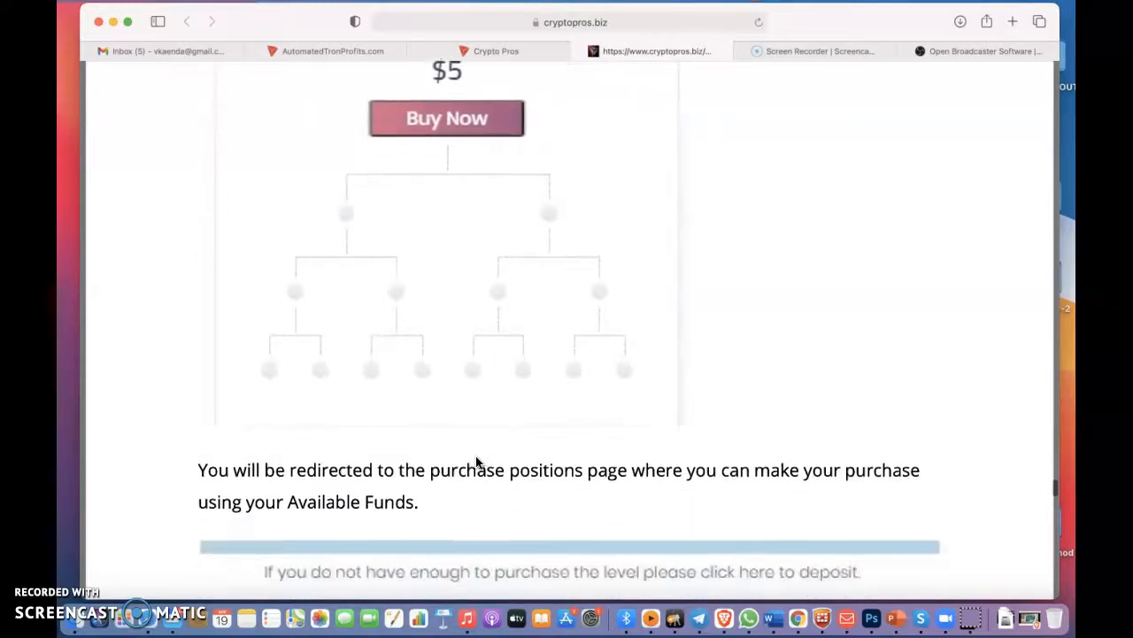
scroll(475, 462, down, 6)
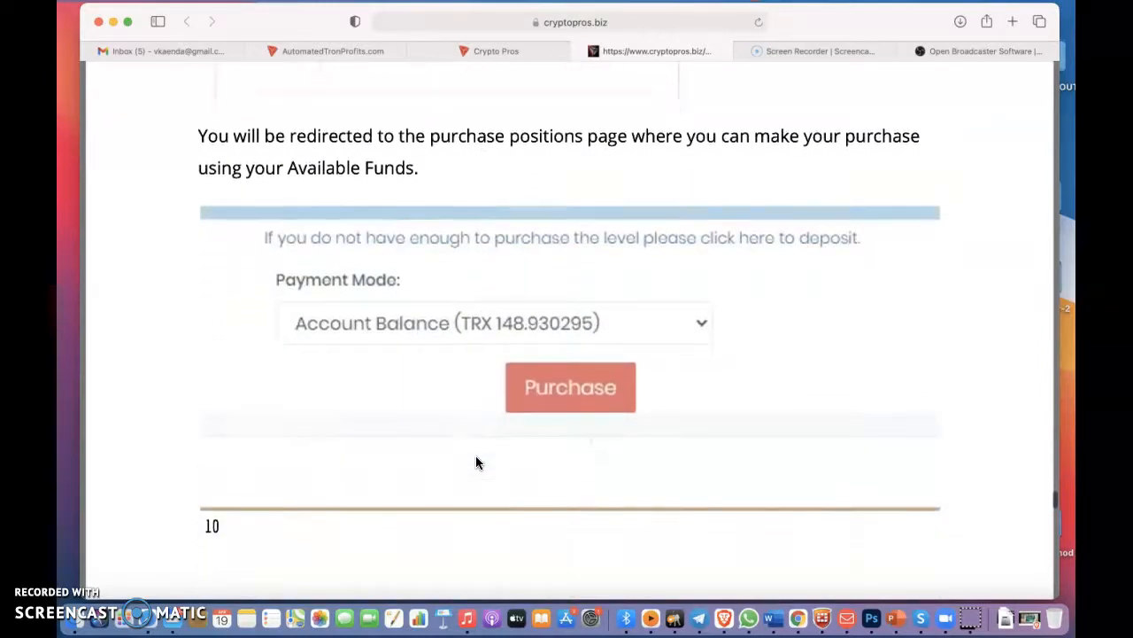
Step: Read the guide's section on withdrawing earnings in TRON (TRX) and examine the withdrawal request form
scroll(476, 462, down, 7)
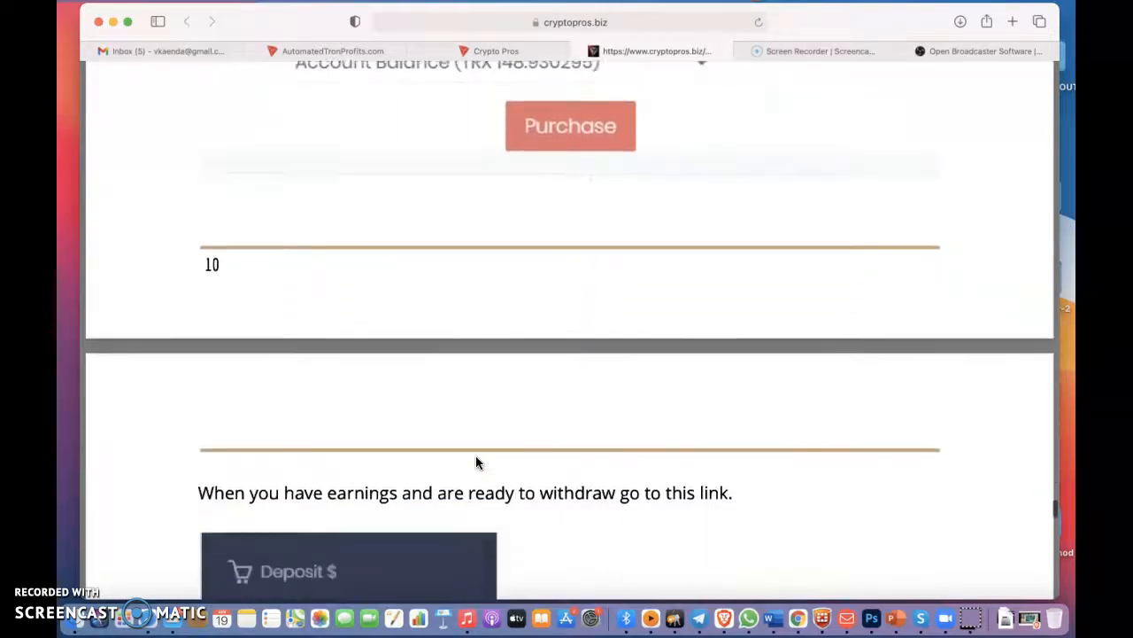
scroll(476, 462, down, 6)
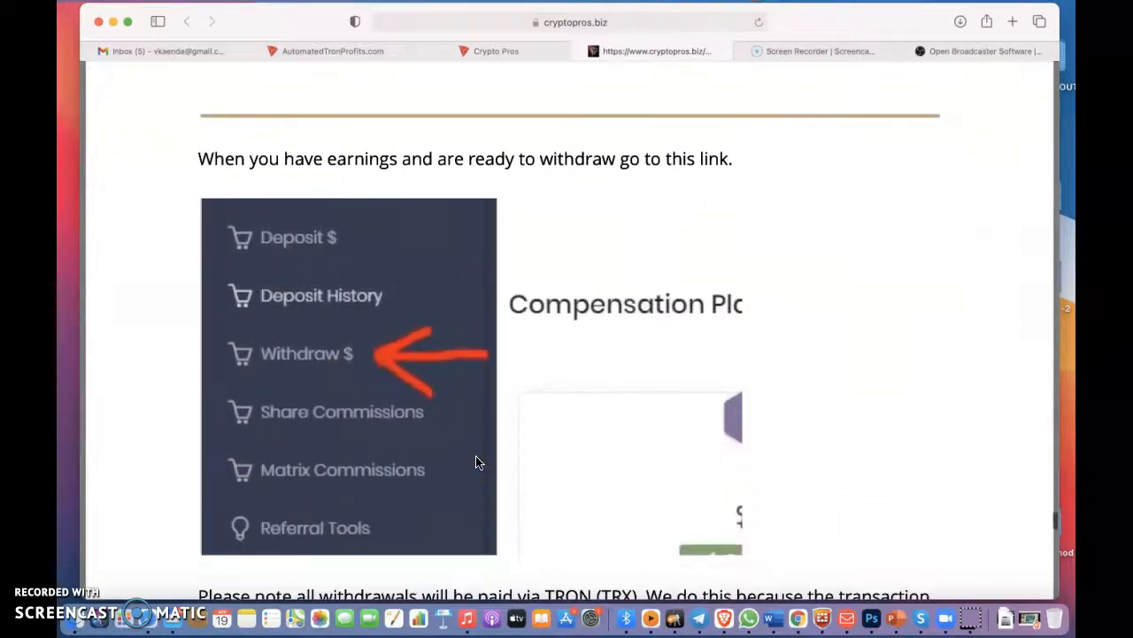
scroll(476, 461, down, 3)
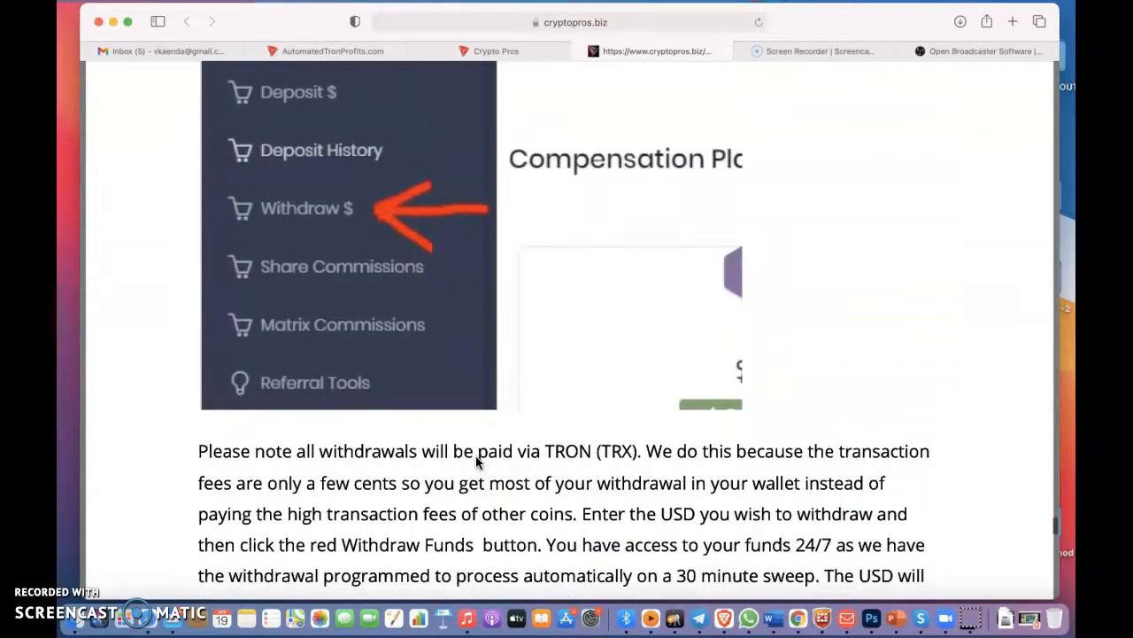
scroll(475, 459, down, 4)
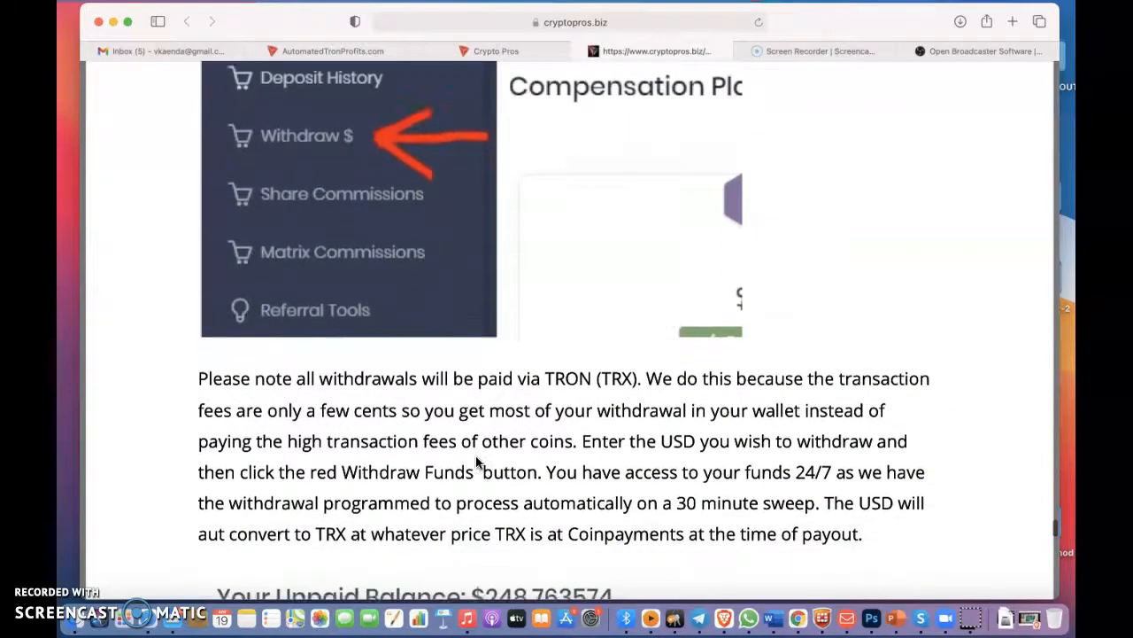
scroll(476, 461, down, 5)
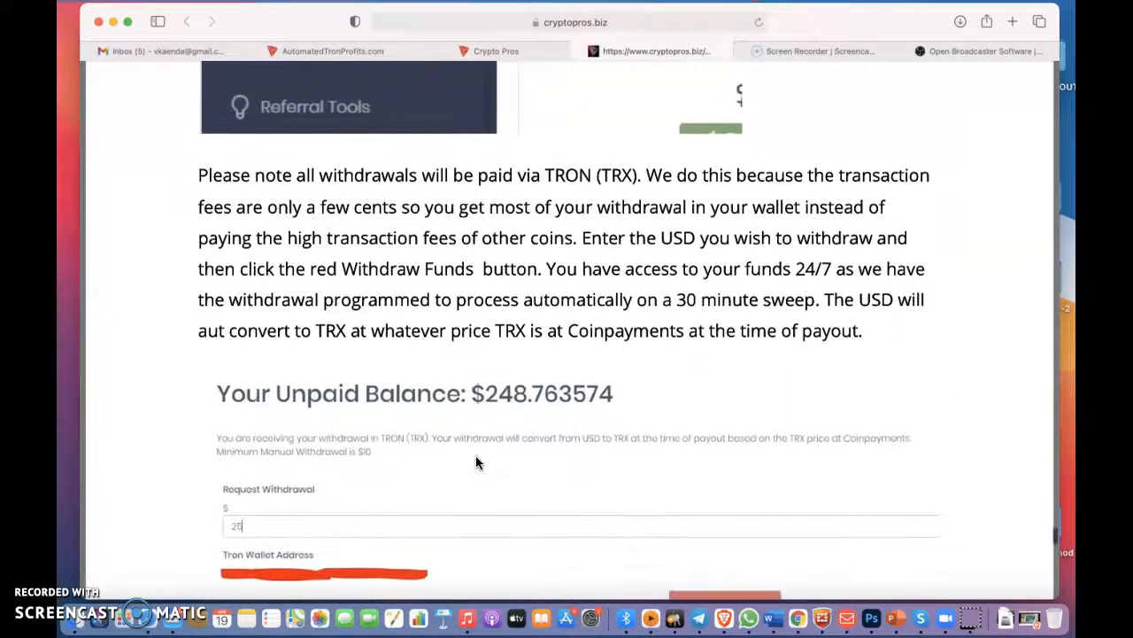
scroll(476, 461, down, 2)
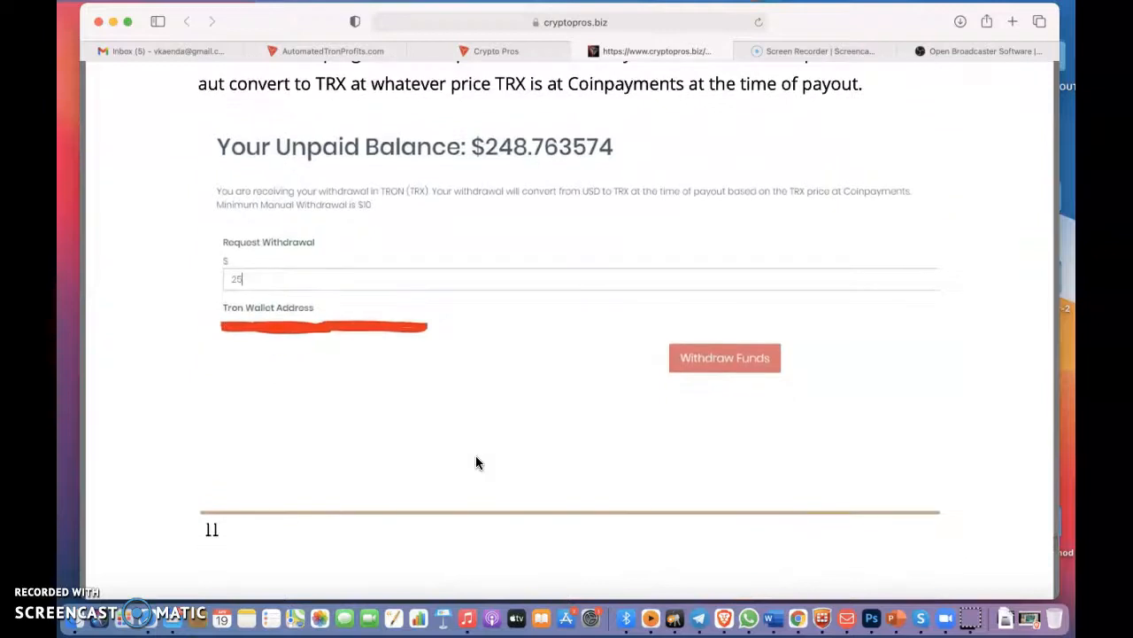
Step: Read the guide's Summary on level purchases, automatic renewal and support through to the end of the document
scroll(476, 462, down, 5)
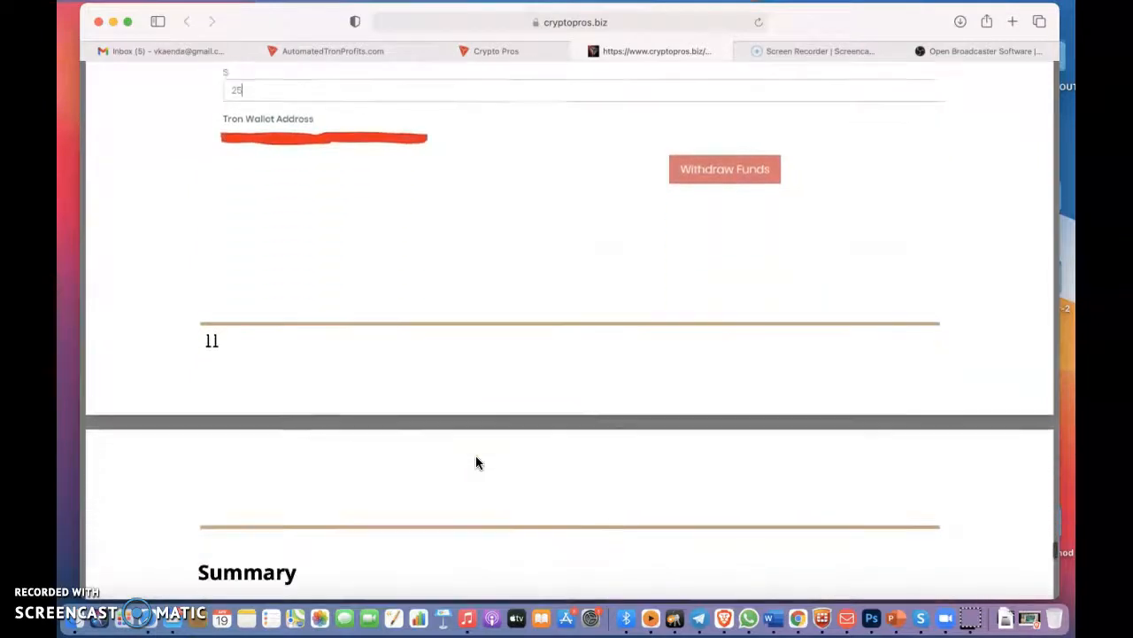
scroll(476, 461, down, 5)
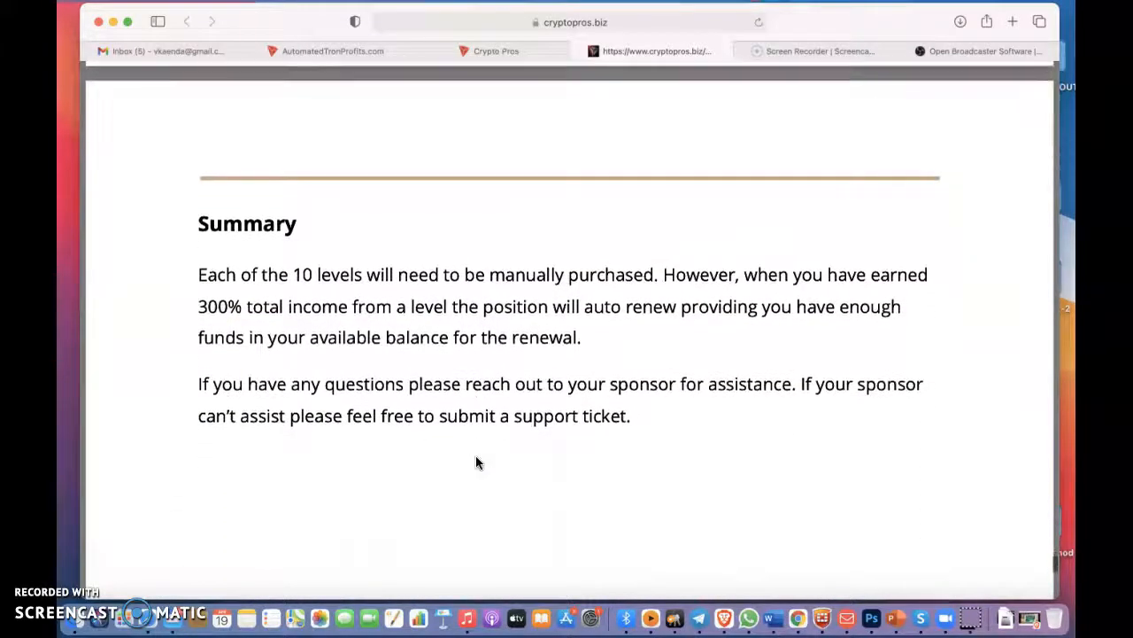
scroll(476, 463, down, 4)
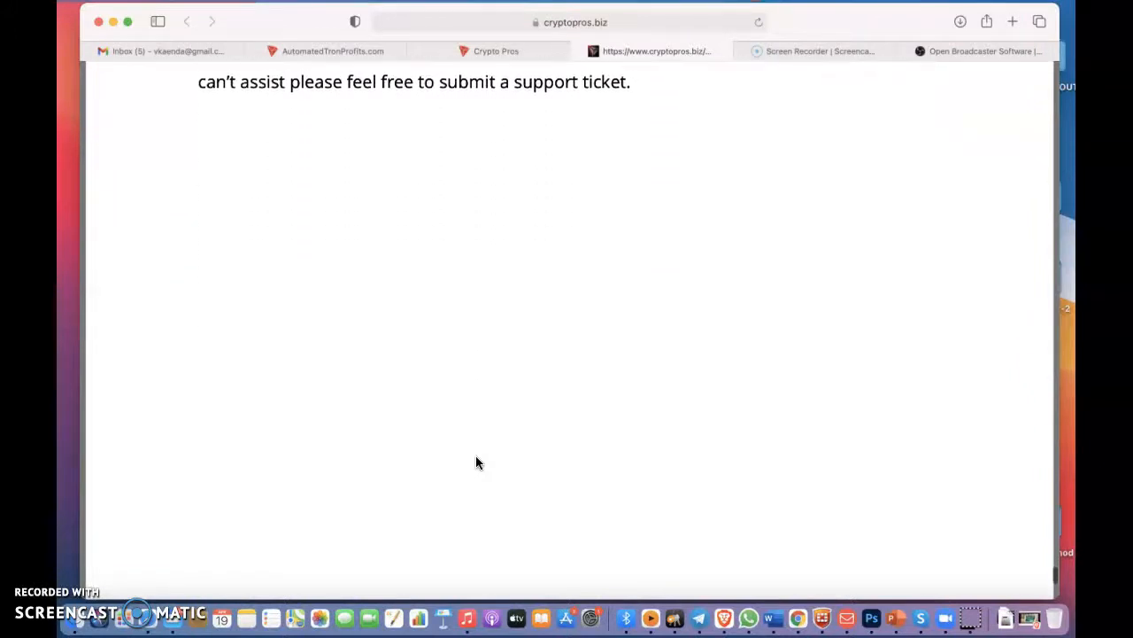
scroll(475, 463, down, 1)
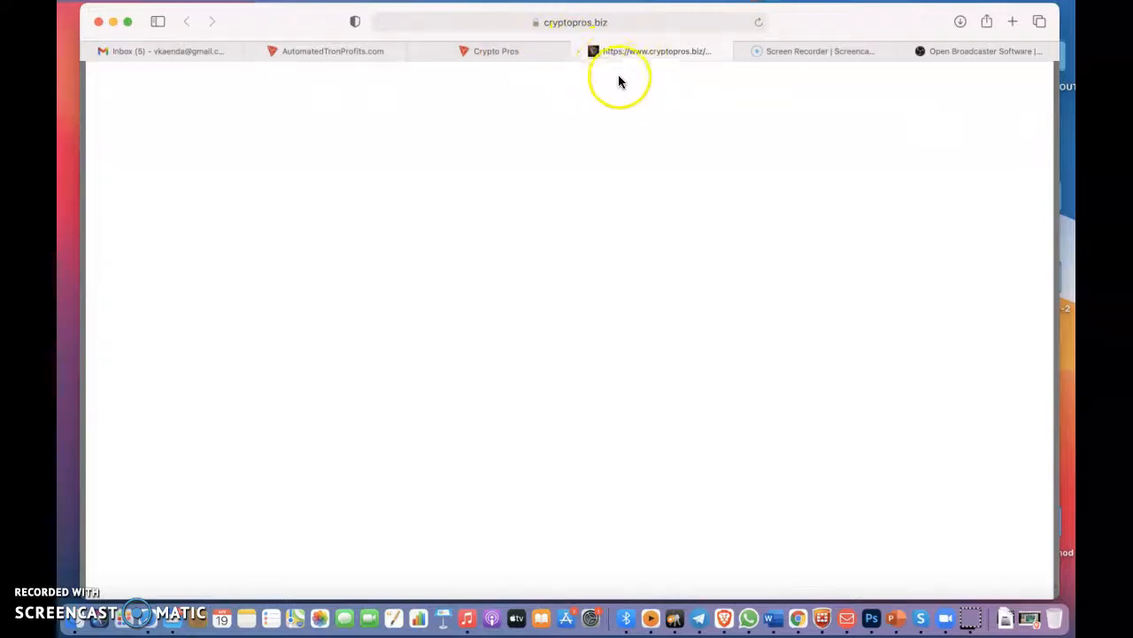
Step: Return to the Crypto Pros member dashboard and view the Submit Your Program page
click(476, 53)
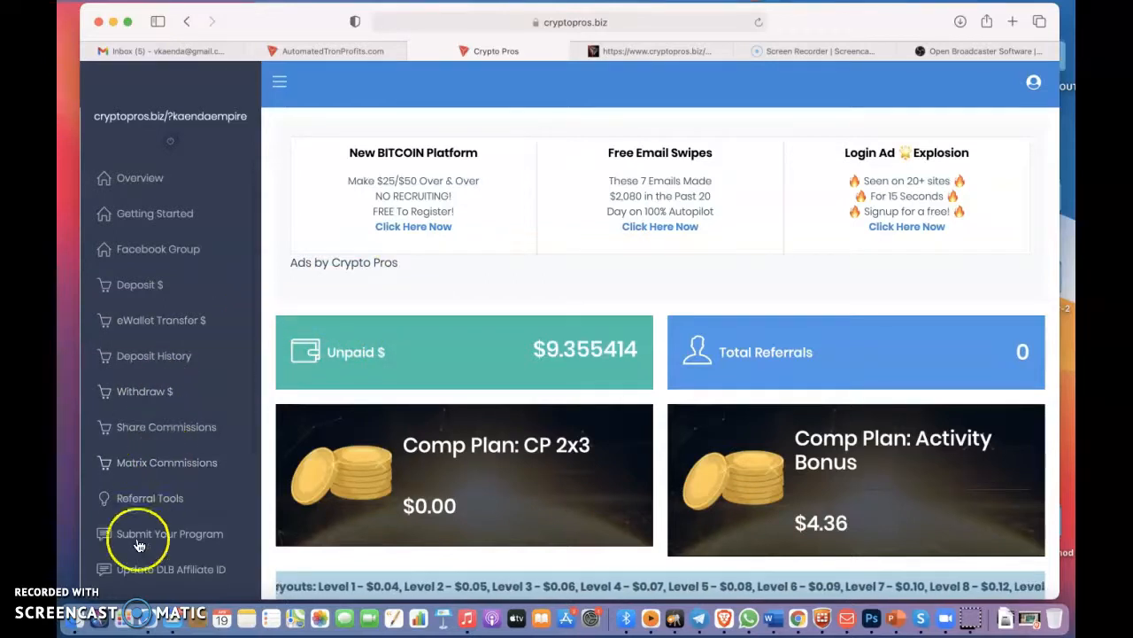
click(165, 534)
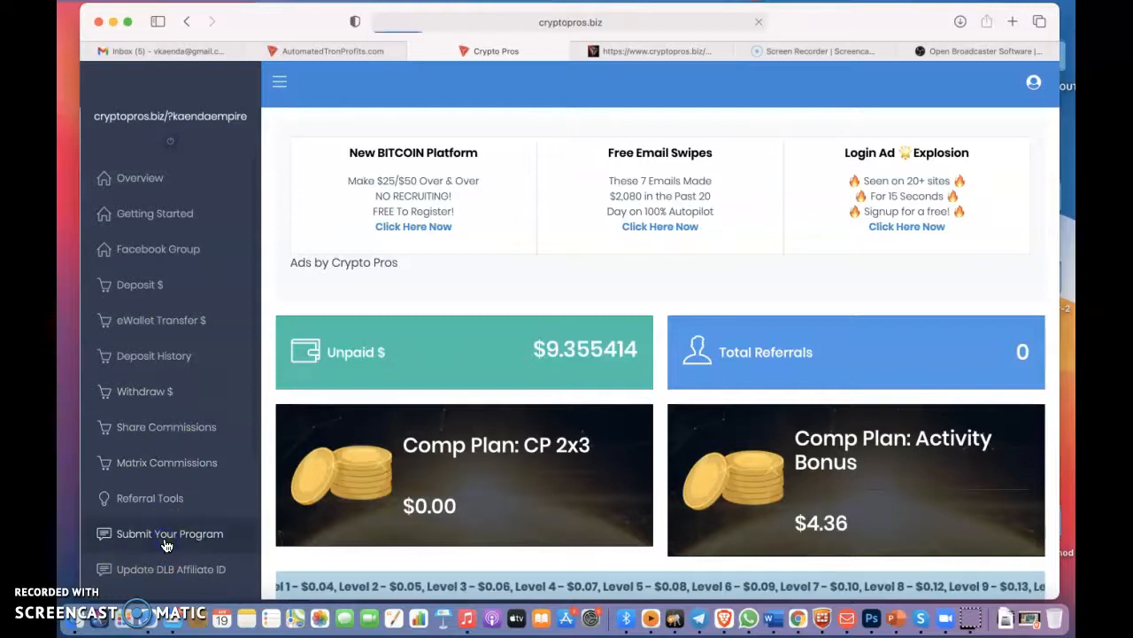
scroll(167, 546, down, 2)
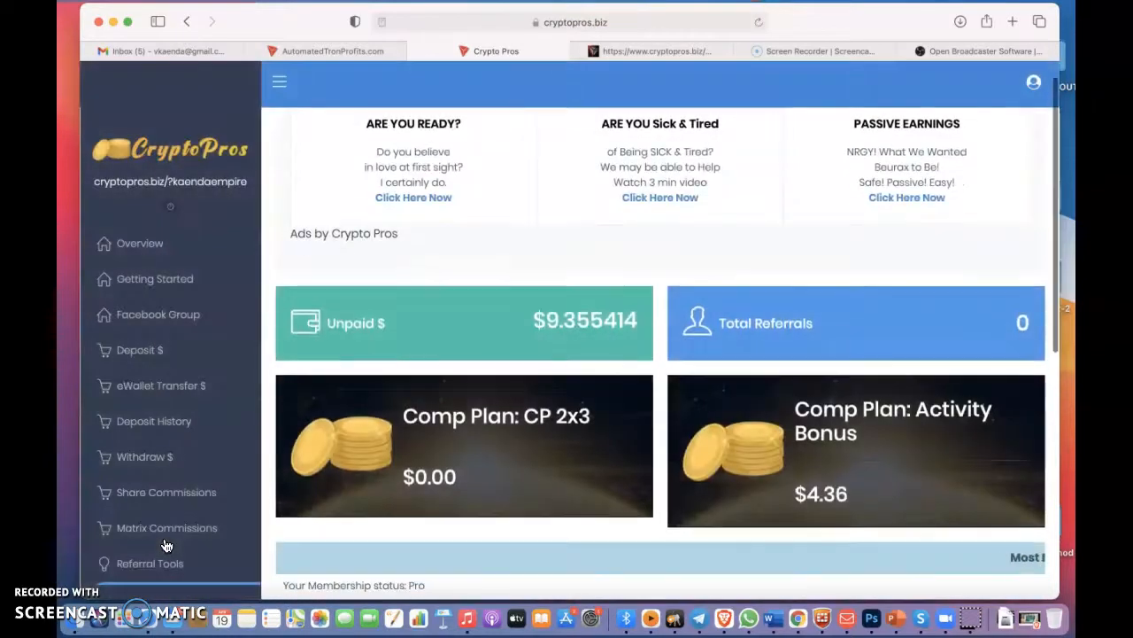
Step: View the eWallet Transfer page, then preview the Facebook Group link and dismiss the preview
click(250, 400)
scroll(249, 401, down, 1)
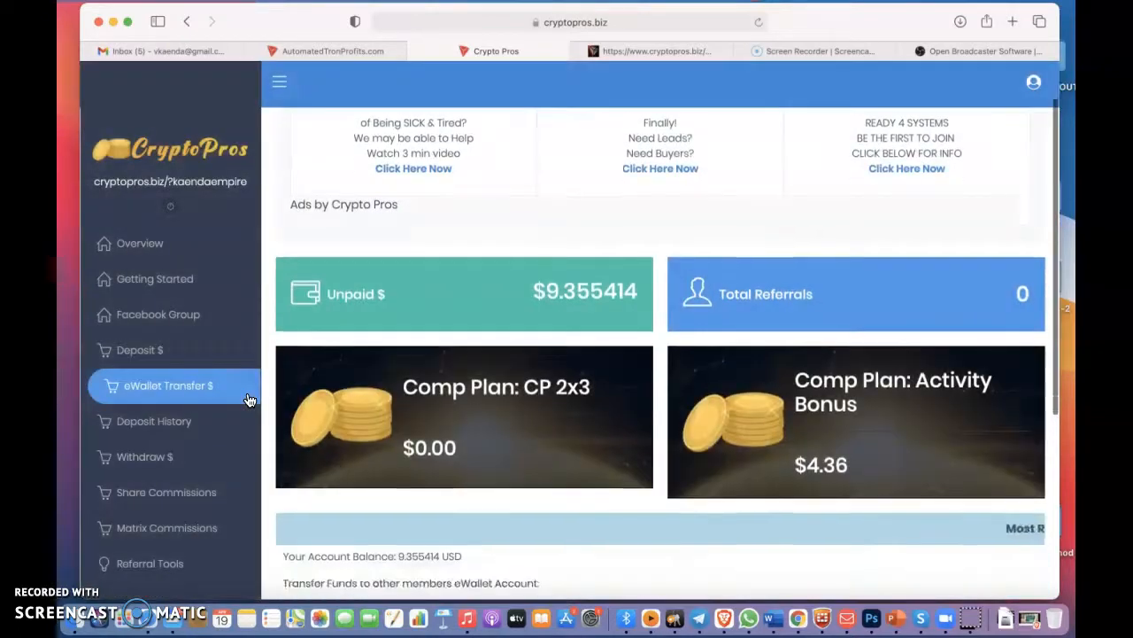
click(253, 328)
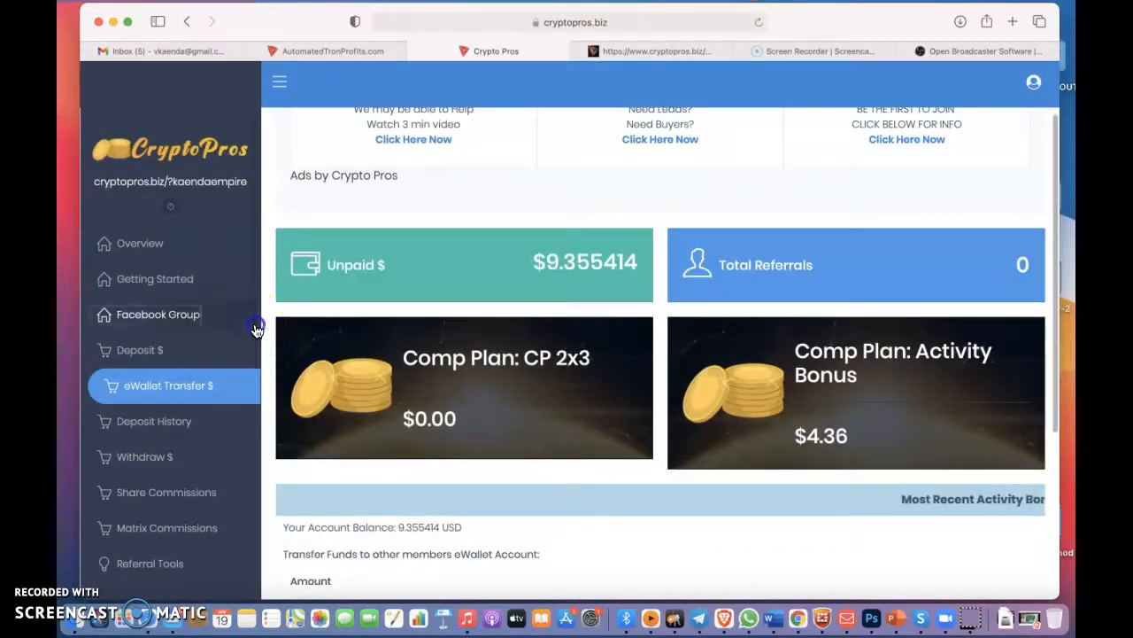
click(256, 329)
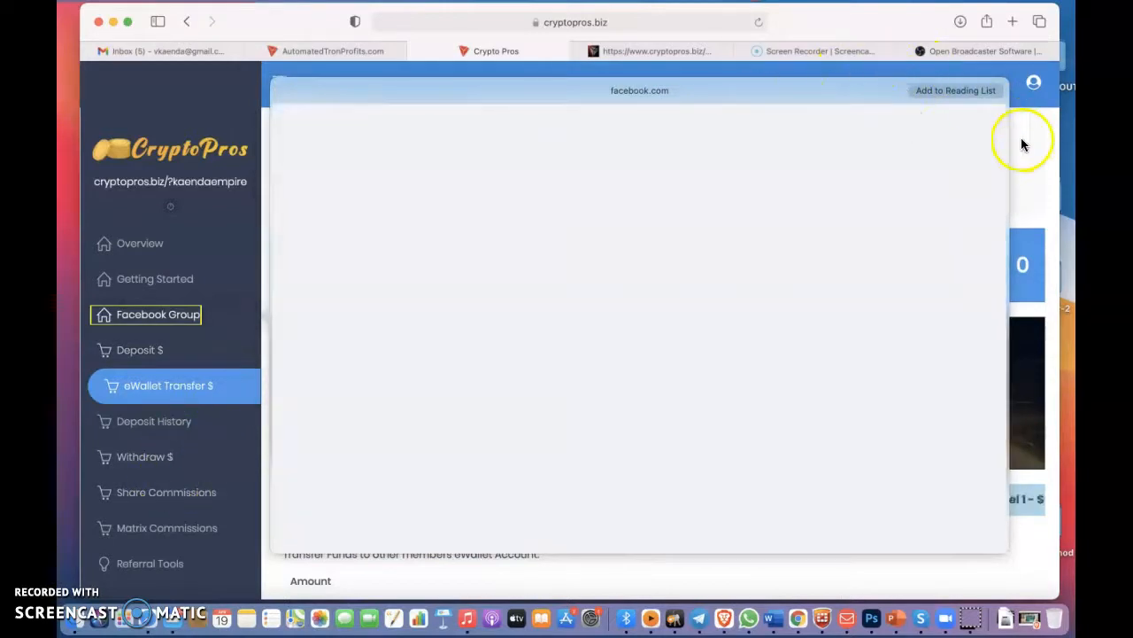
click(1022, 144)
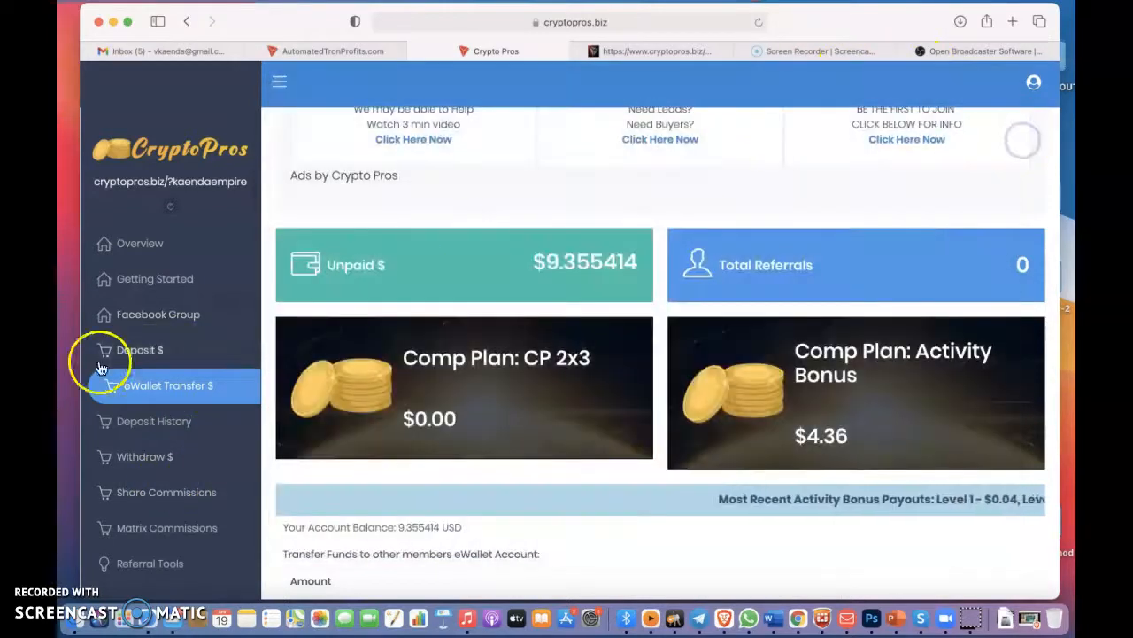
Step: View the Share Commissions and Deposit History pages and look through the remaining member options down to Support
click(145, 495)
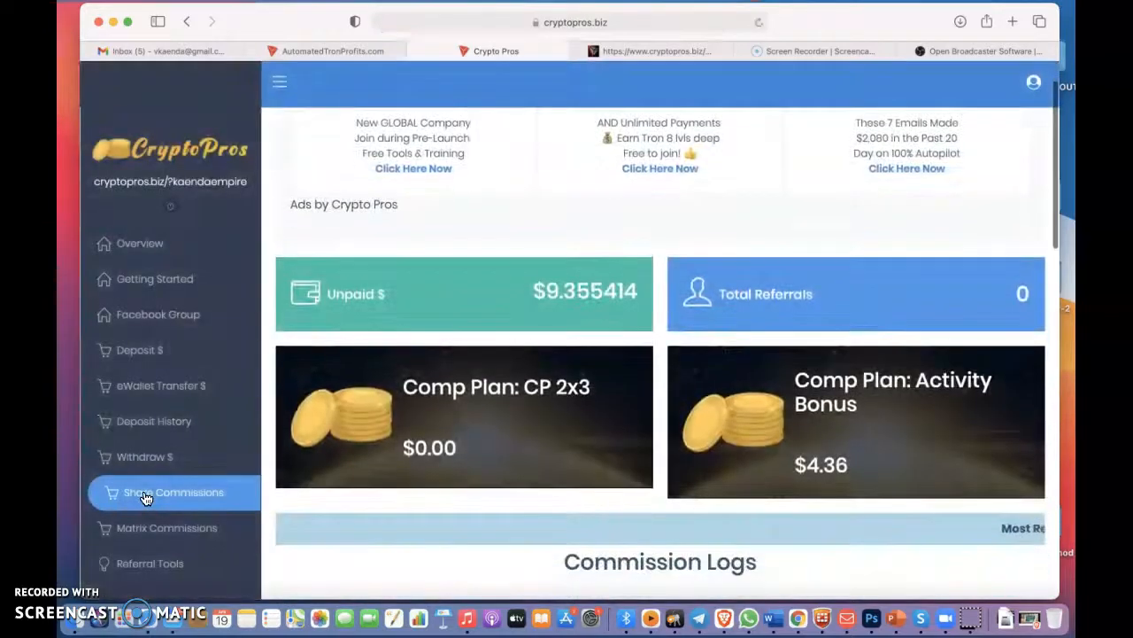
click(256, 404)
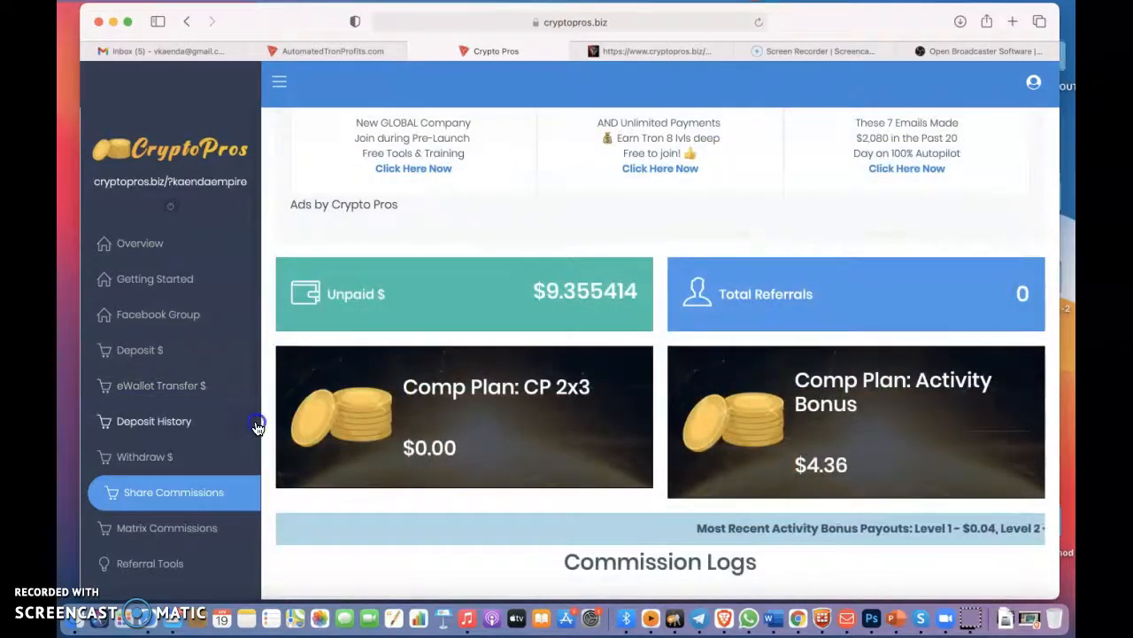
click(254, 433)
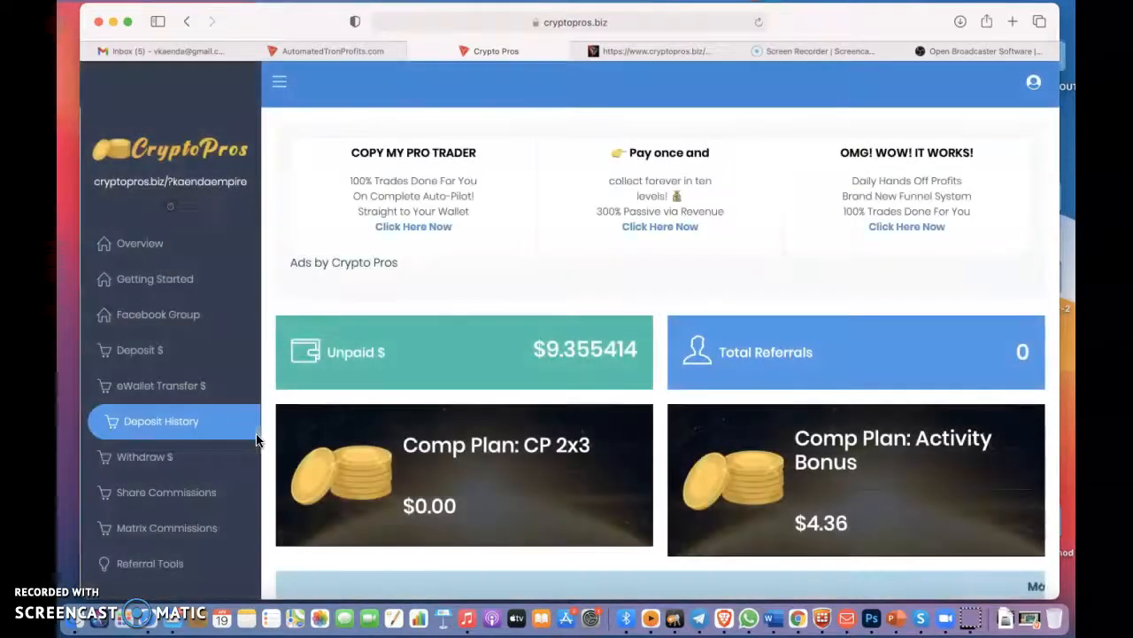
scroll(258, 459, down, 5)
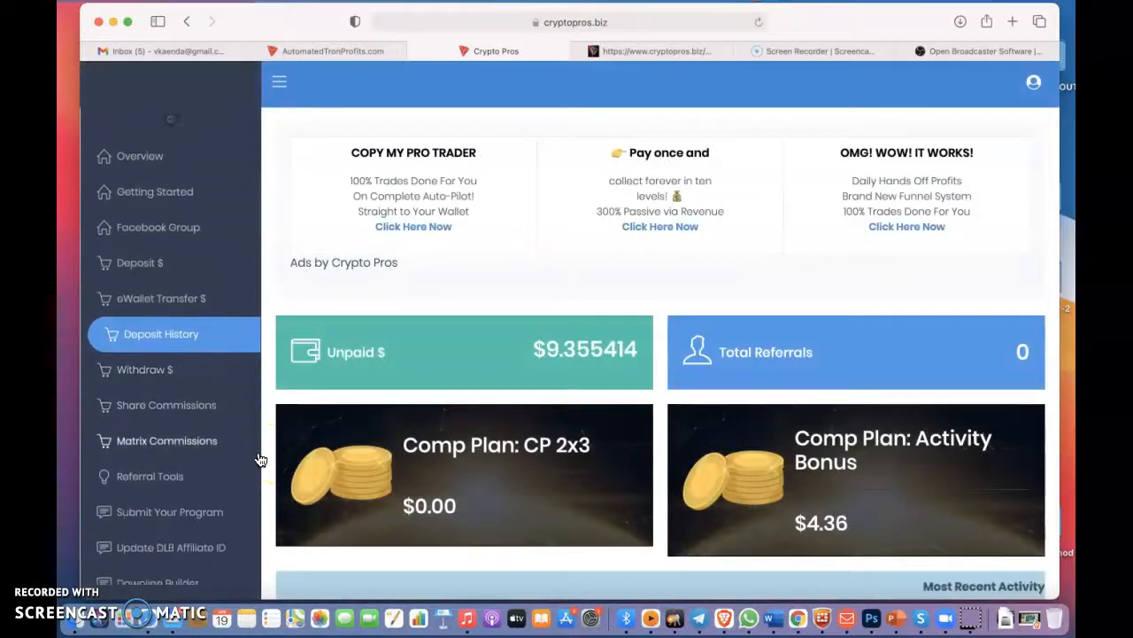
scroll(260, 460, down, 2)
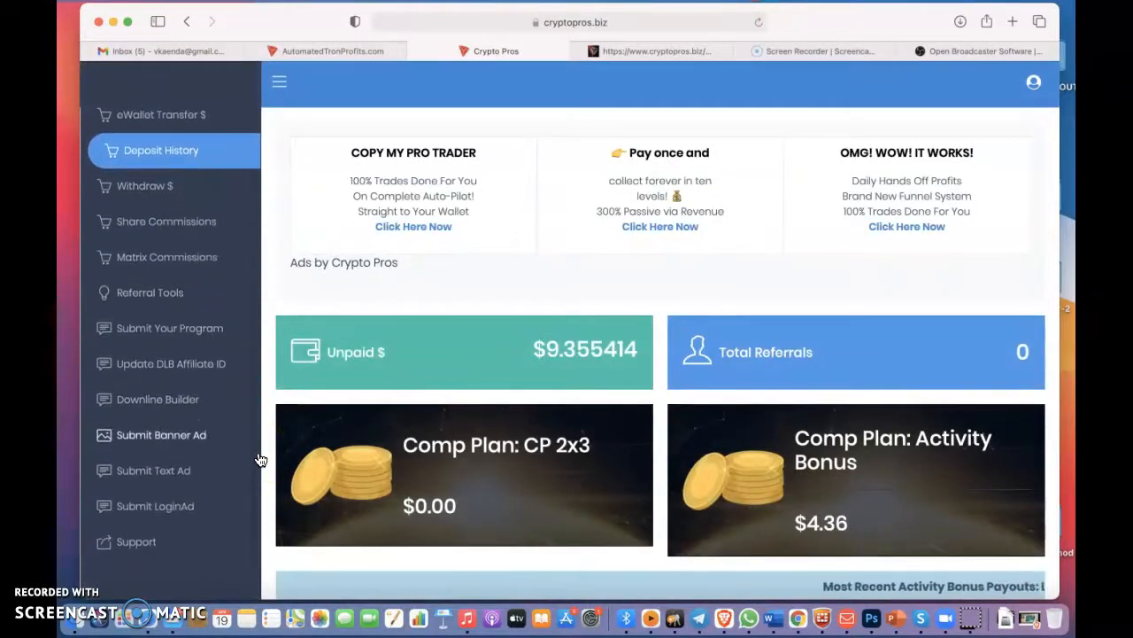
Step: Open the login ad submission page and name the new login page ad campaign ATP
click(141, 503)
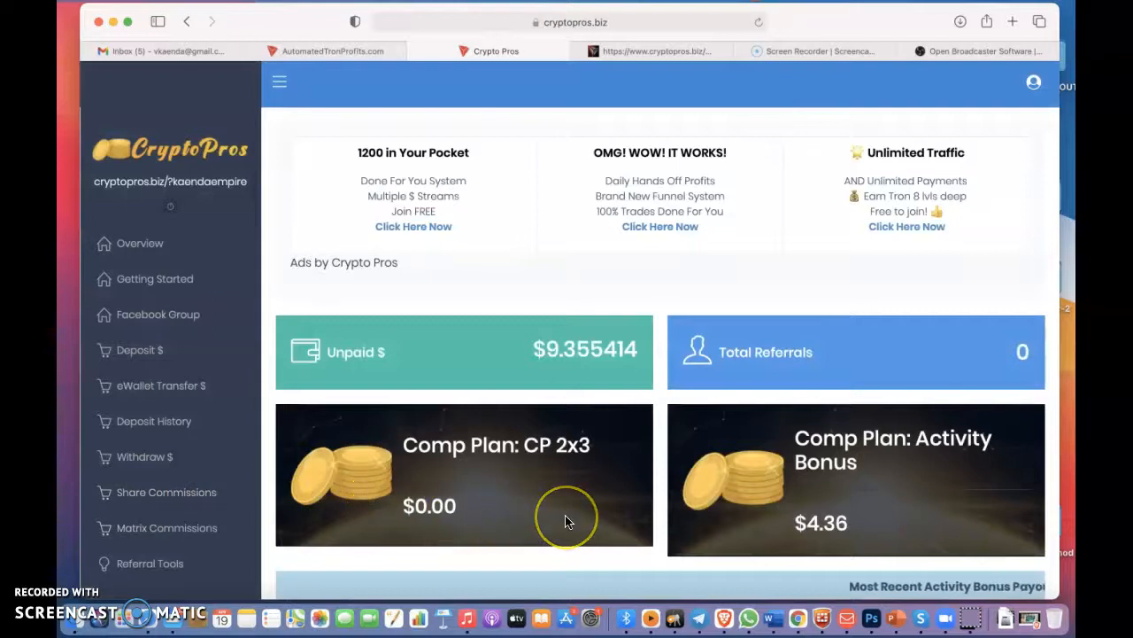
scroll(566, 520, down, 3)
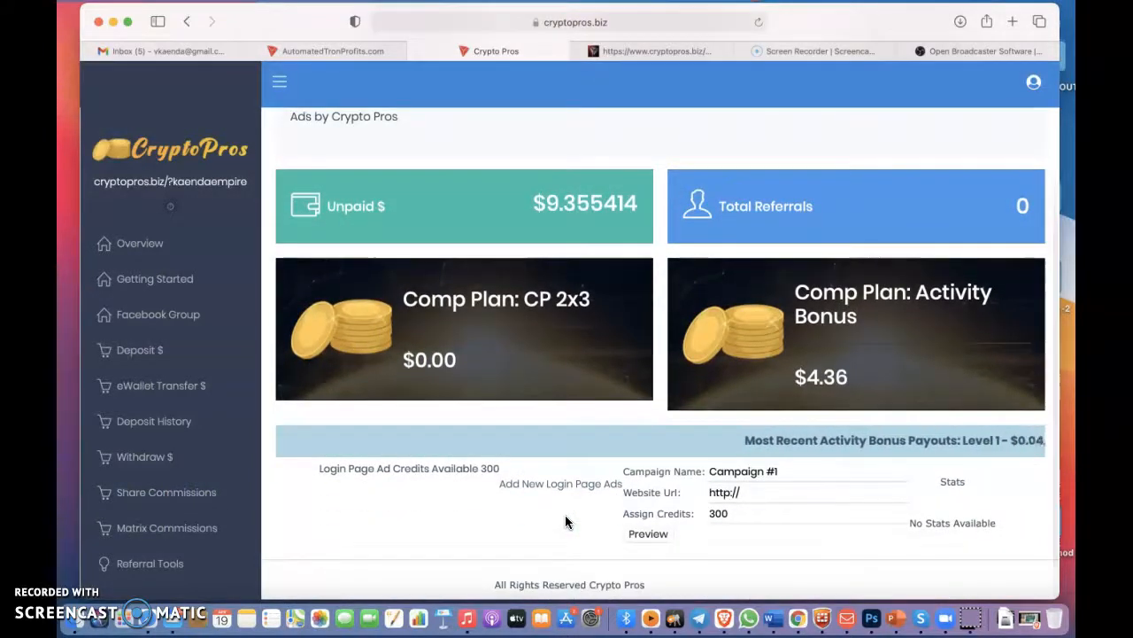
click(791, 472)
key(BackSpace)
key(BackSpace)
key(BackSpace)
key(BackSpace)
key(BackSpace)
key(BackSpace)
key(BackSpace)
key(BackSpace)
key(BackSpace)
key(BackSpace)
key(BackSpace)
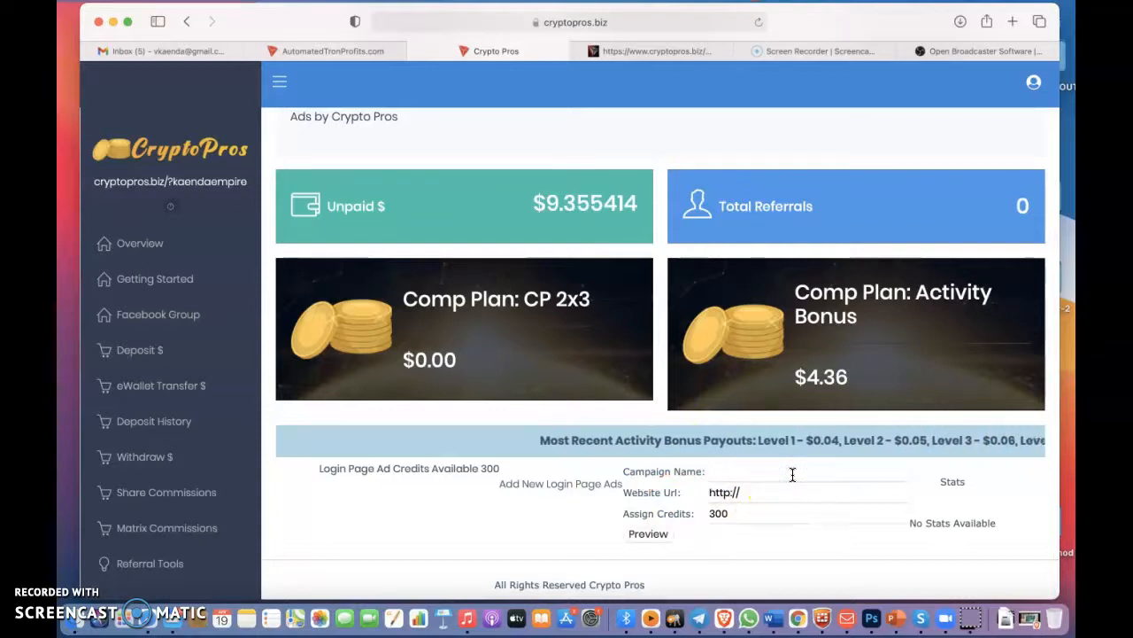
text(ATP)
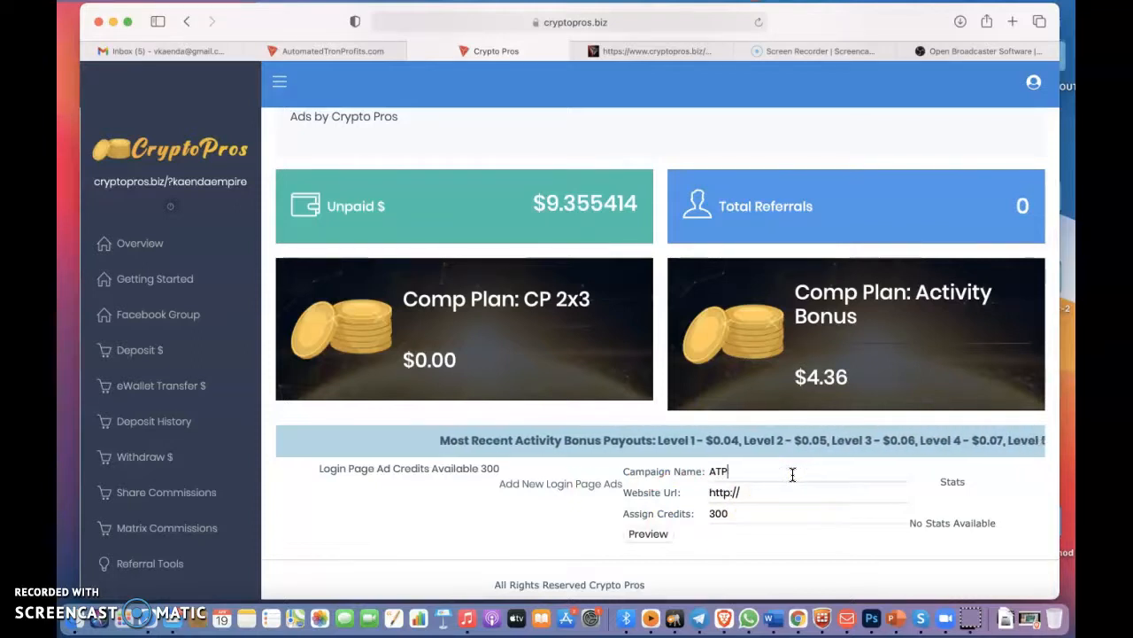
Step: Copy the referral link from the Automatic Tron Profits Referral Tools page
click(758, 496)
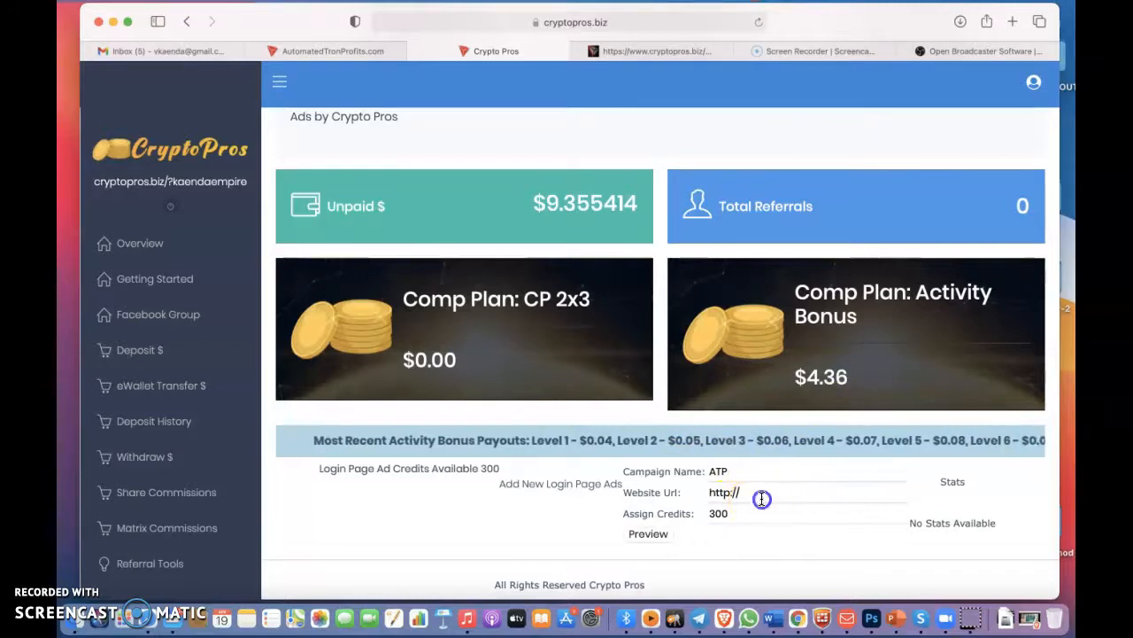
click(334, 50)
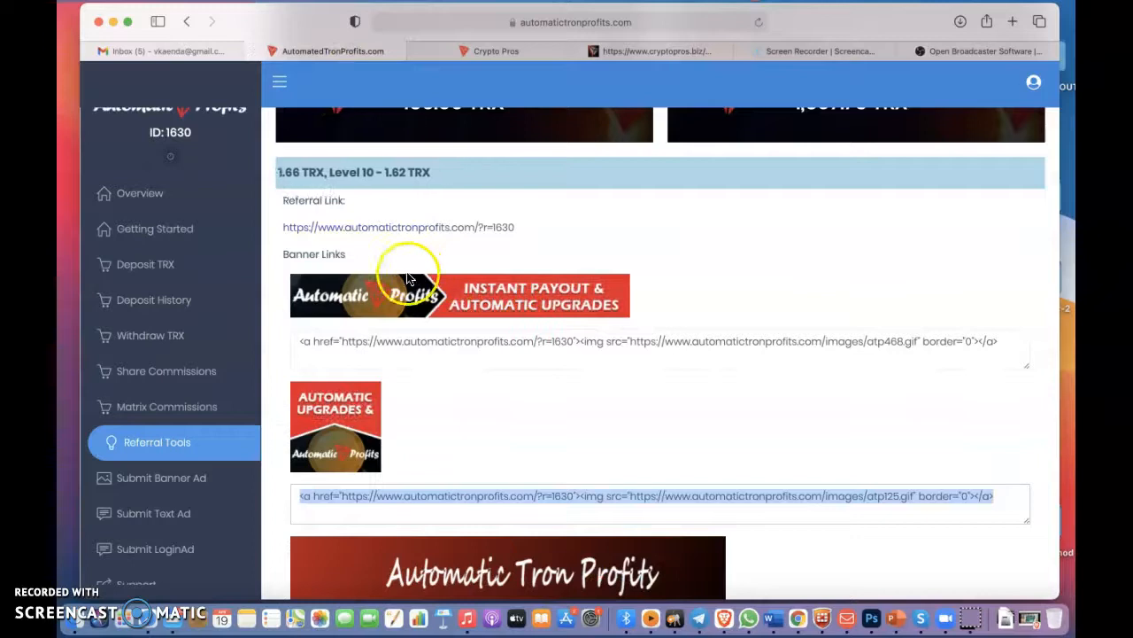
drag(521, 228, 280, 225)
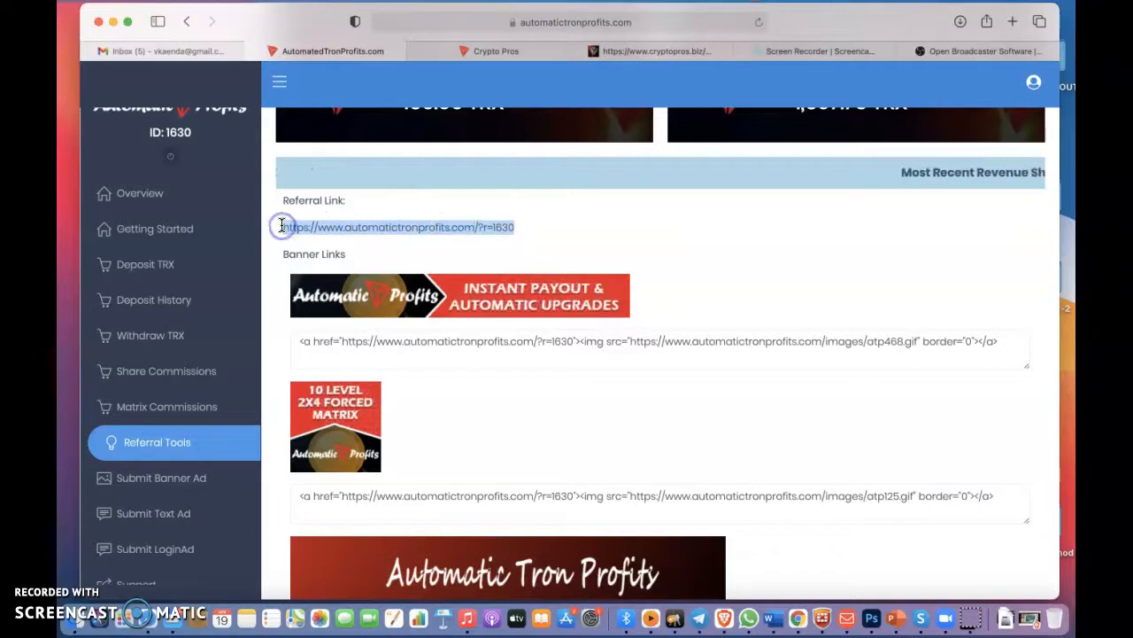
Step: Return to the Crypto Pros login ad form and replace the website URL with the copied Automatic Tron Profits referral link
click(512, 50)
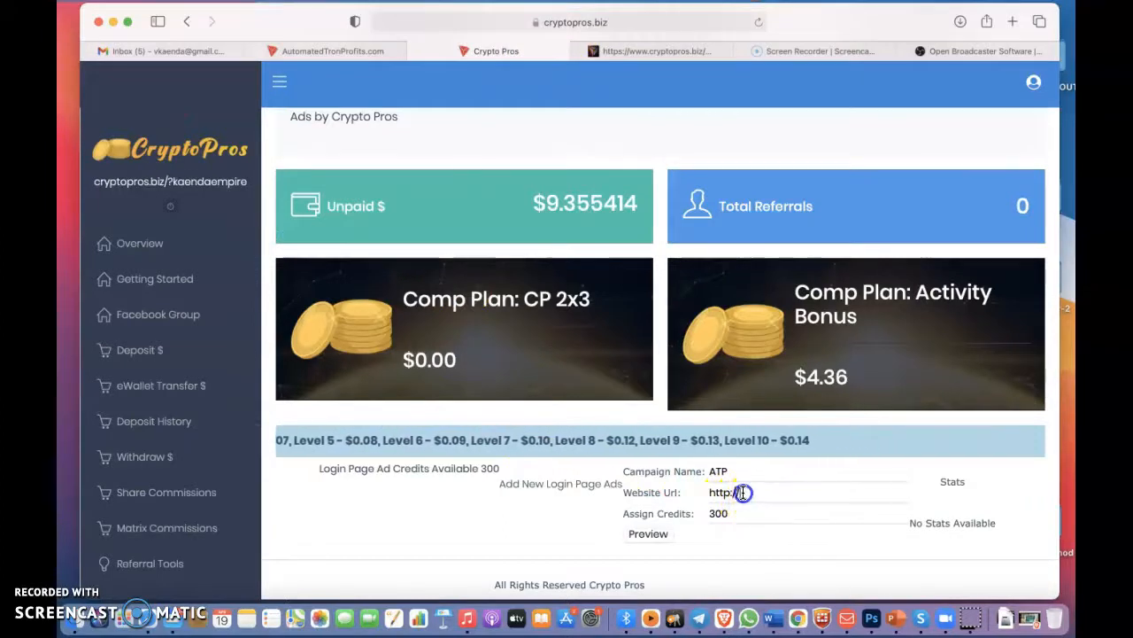
click(779, 493)
click(780, 493)
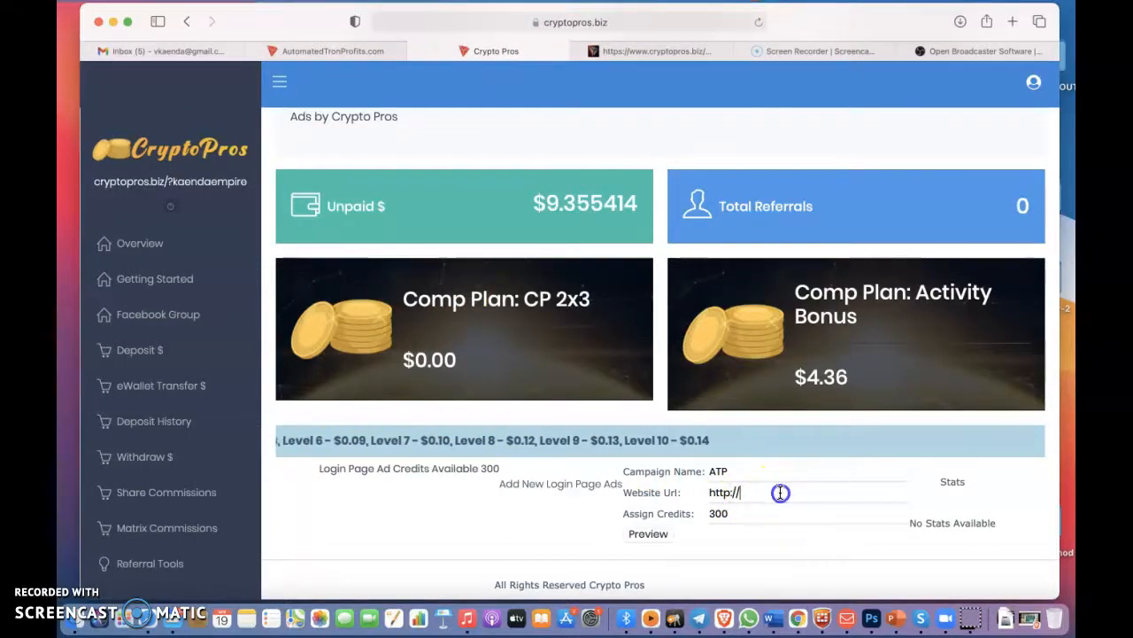
click(744, 495)
double_click(742, 494)
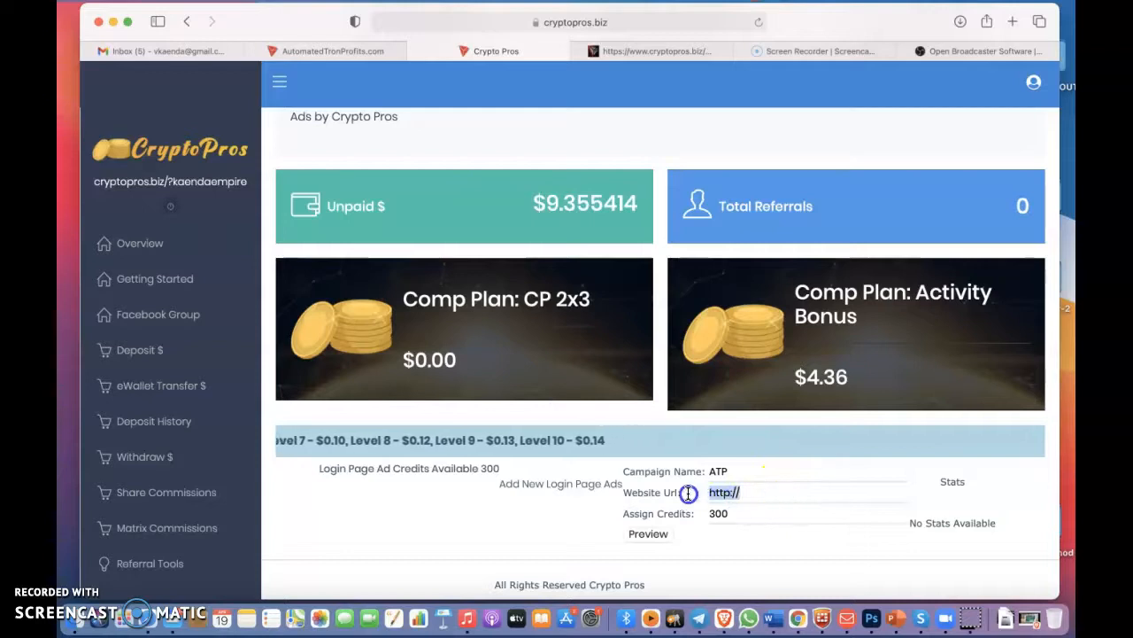
key(super+v)
Step: Assign 50 credits to the ATP login ad and bring up its preview
click(747, 514)
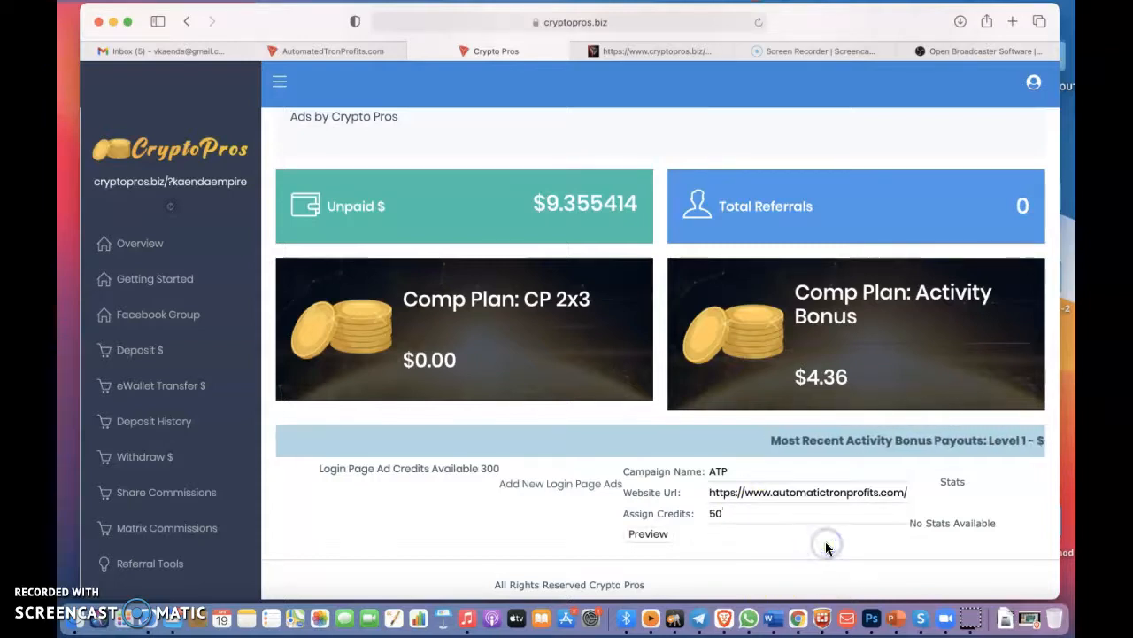
click(659, 536)
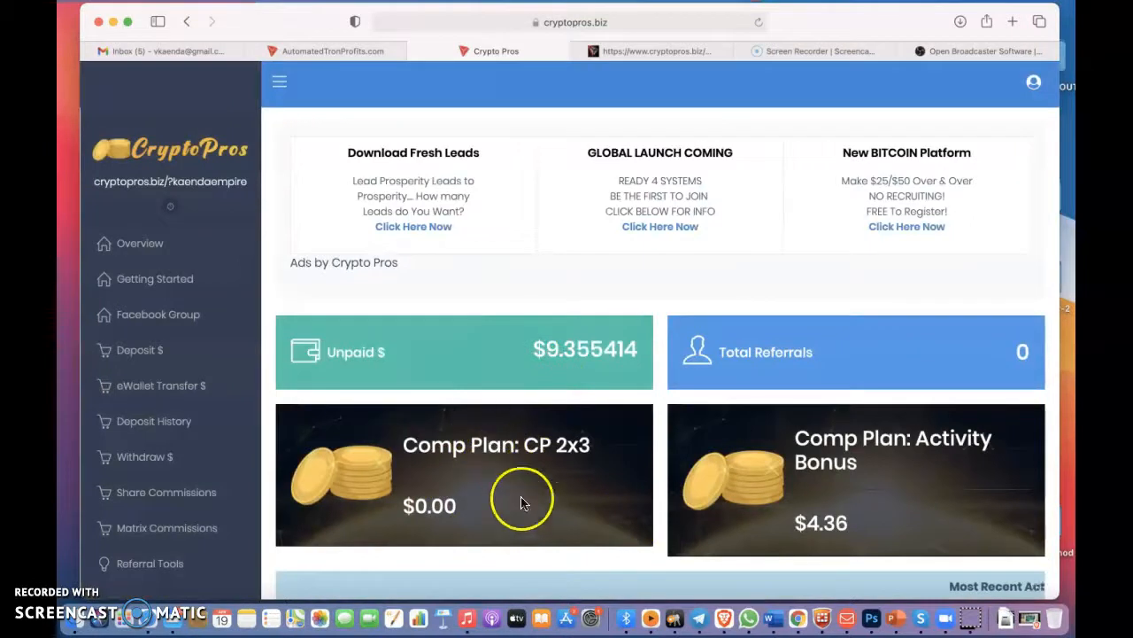
scroll(535, 529, down, 3)
scroll(536, 529, down, 2)
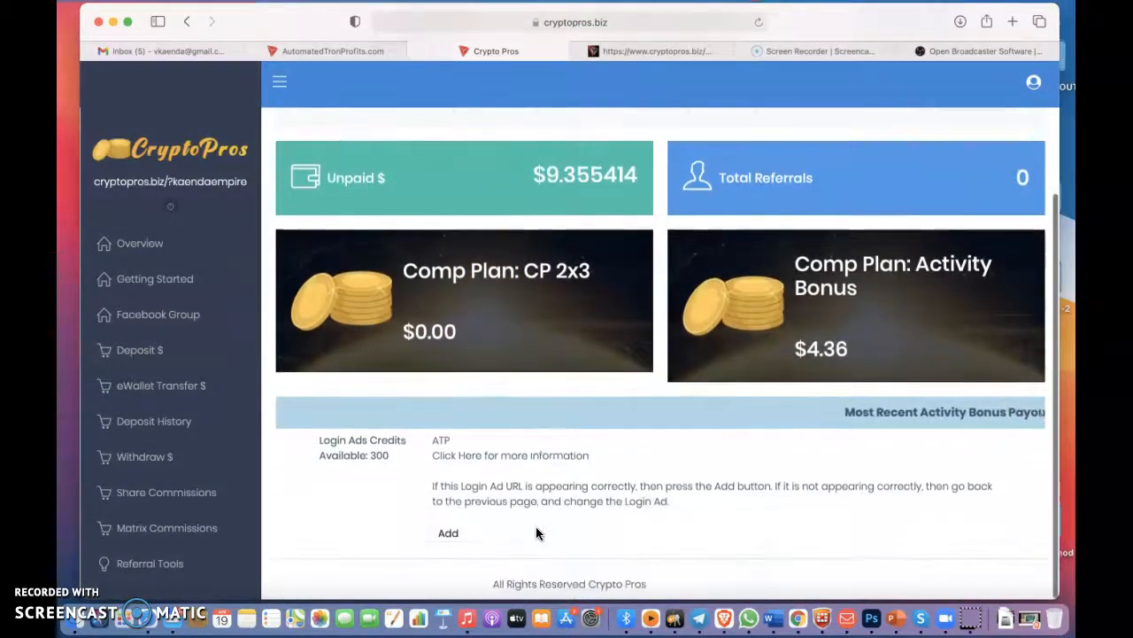
Step: Test that the ad's link opens the AutomaticTronProfits site, and add the login ad in Crypto Pros
click(515, 457)
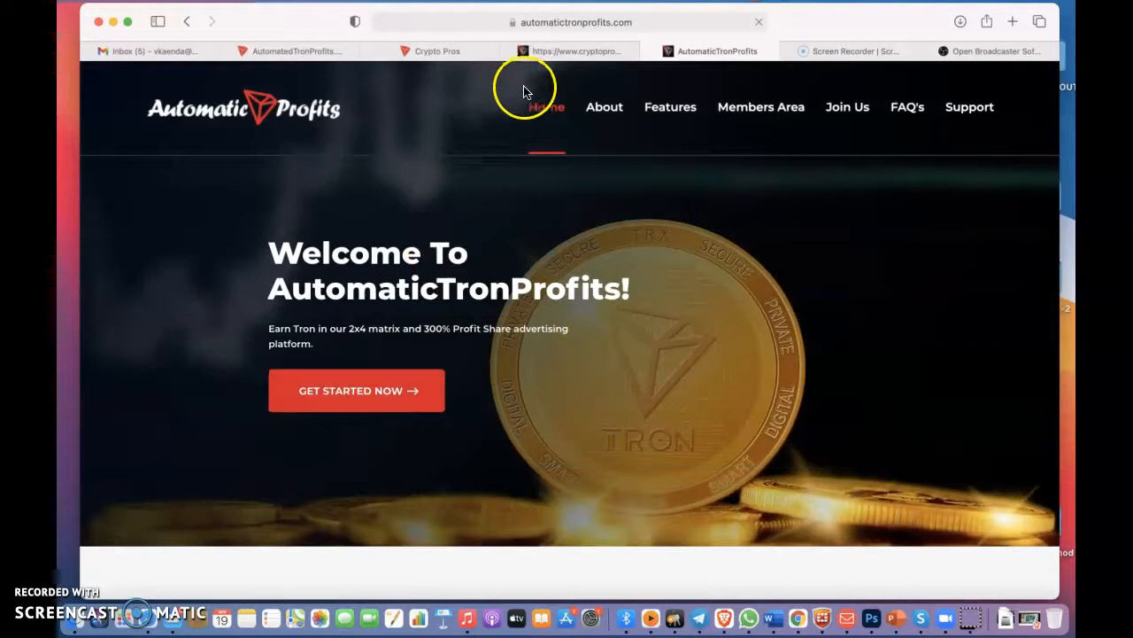
click(455, 52)
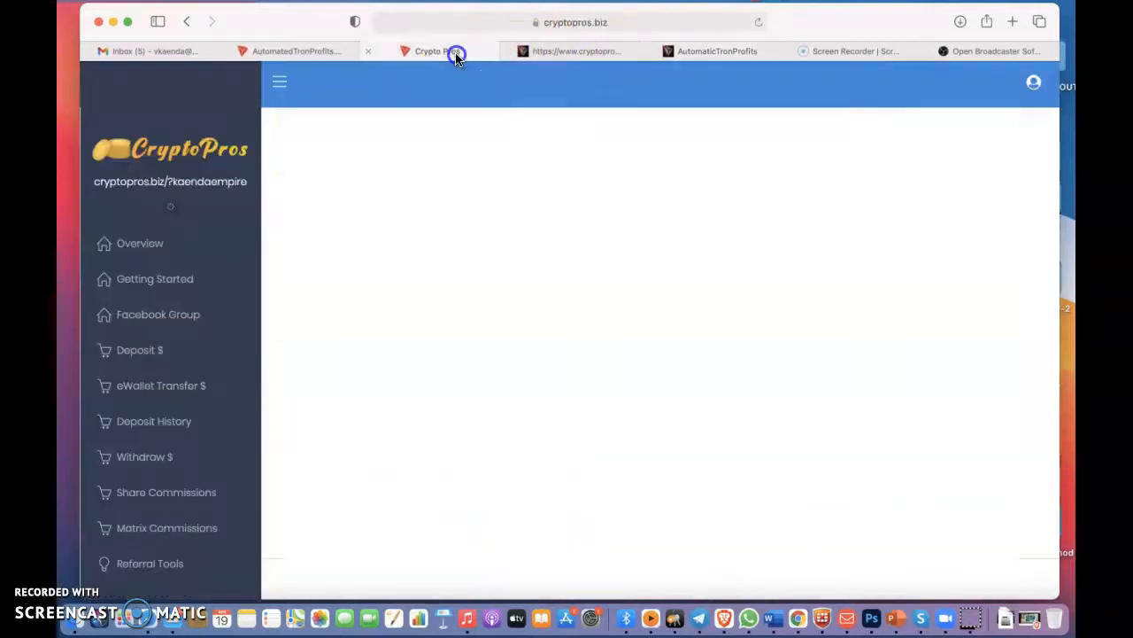
click(707, 53)
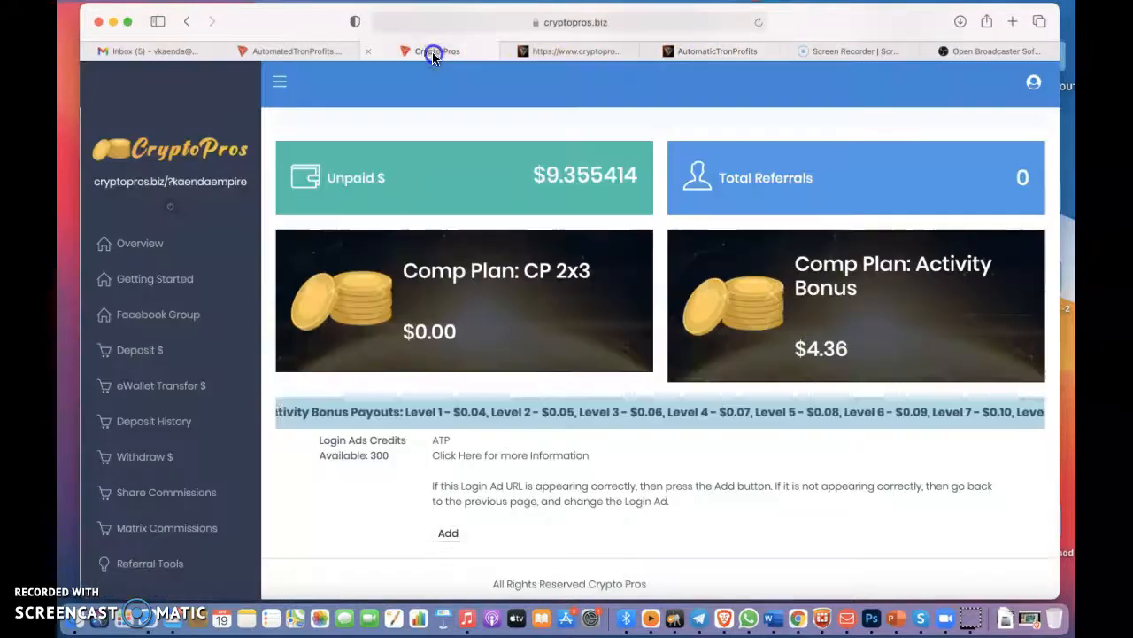
click(430, 51)
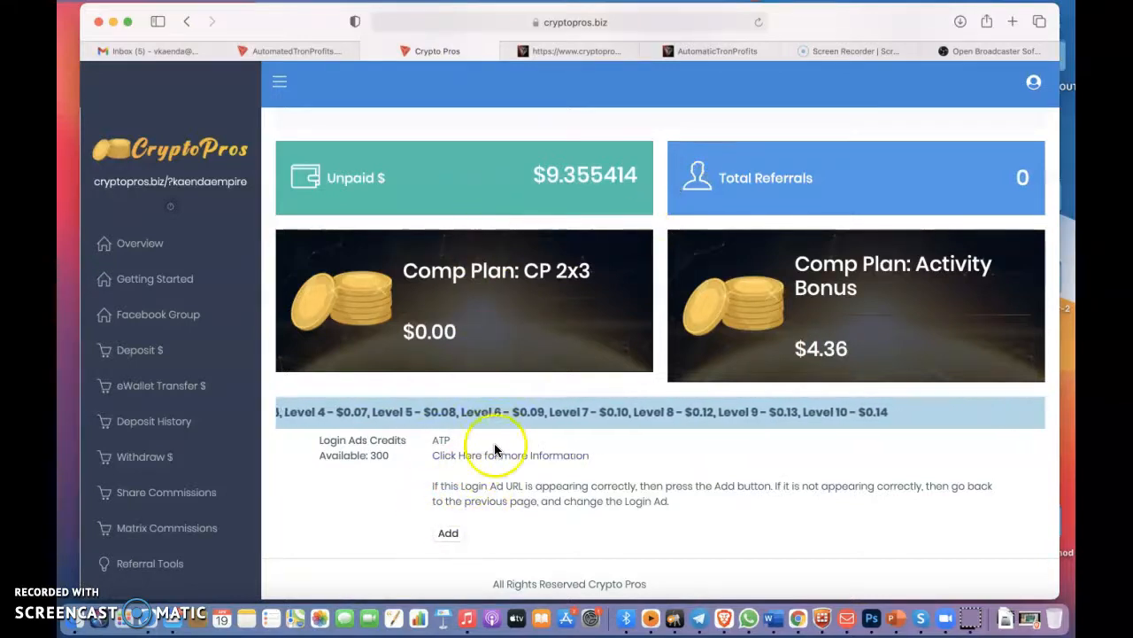
click(447, 536)
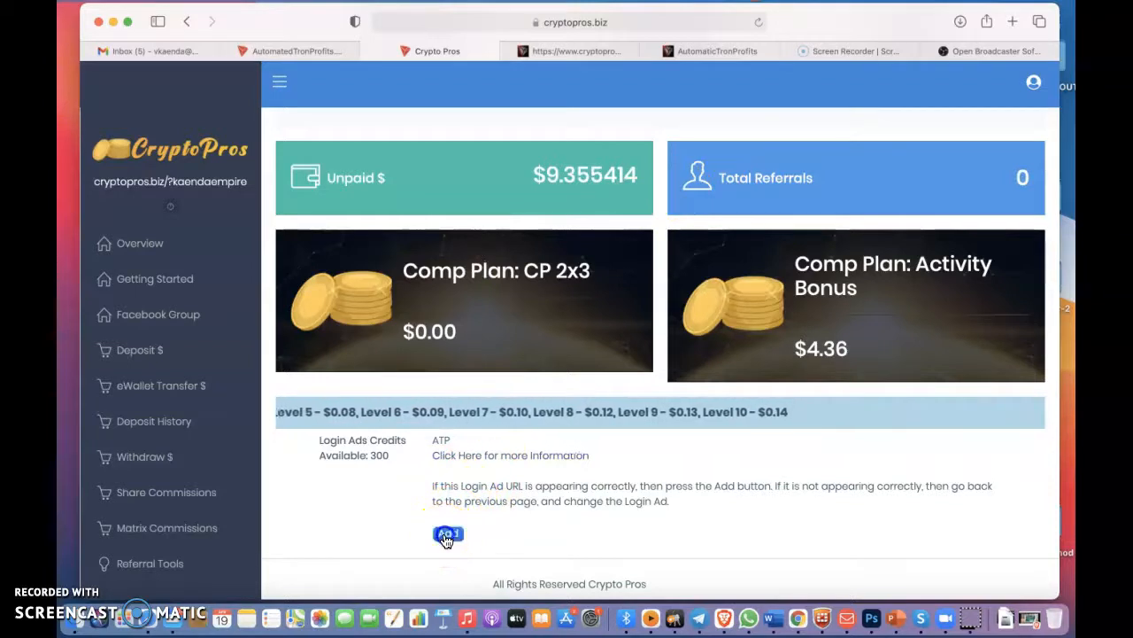